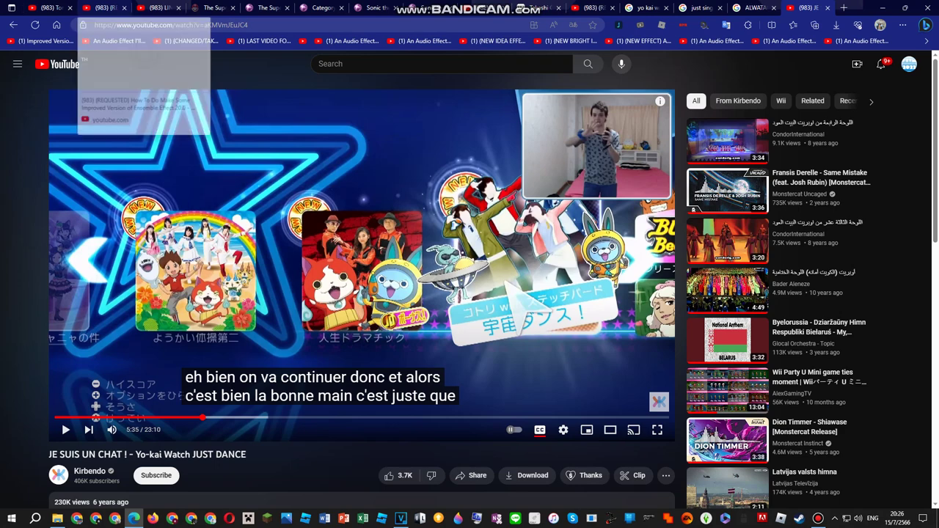
# - Find the Volumeup V5 tutorial among the open videos and skim its audio effect settings through to the IO/Phaser part
pyautogui.click(103, 8)
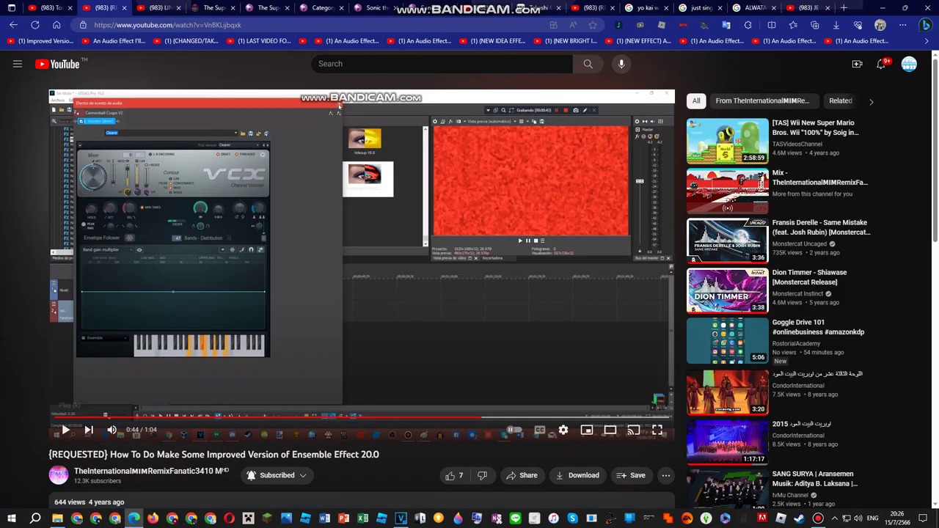
pyautogui.click(158, 8)
pyautogui.click(805, 8)
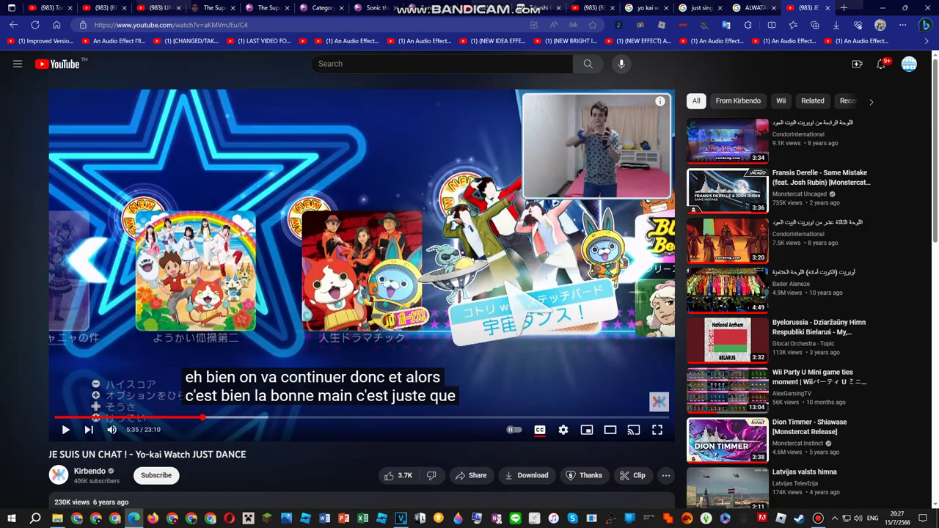
pyautogui.click(592, 8)
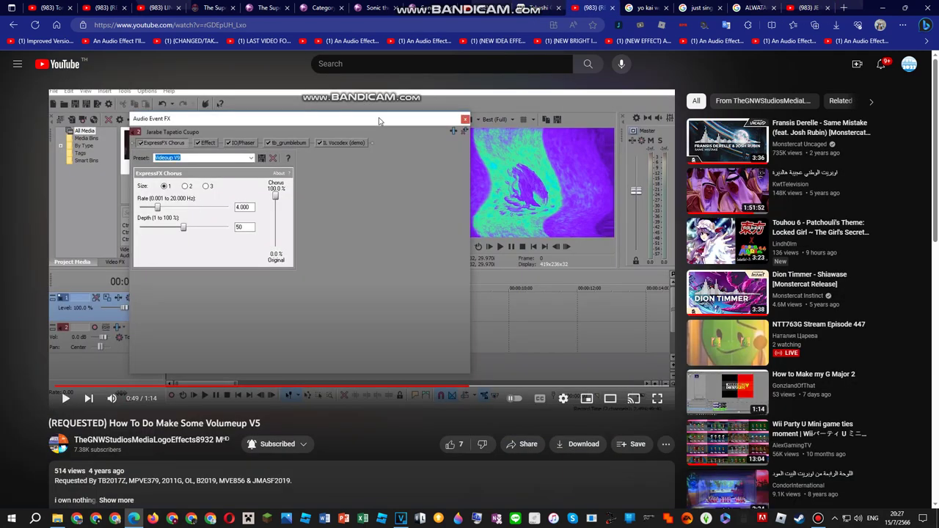
pyautogui.click(501, 386)
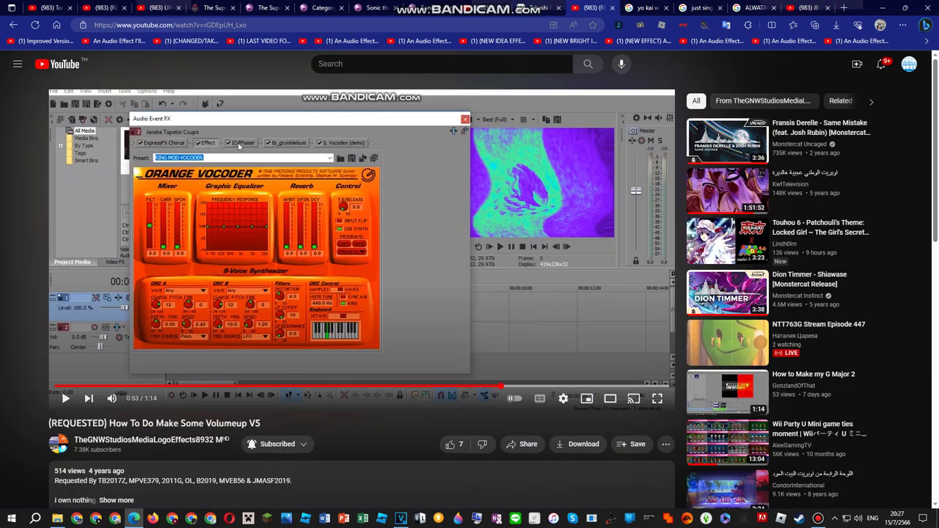
pyautogui.click(517, 386)
pyautogui.moveTo(517, 385); pyautogui.dragTo(536, 385)
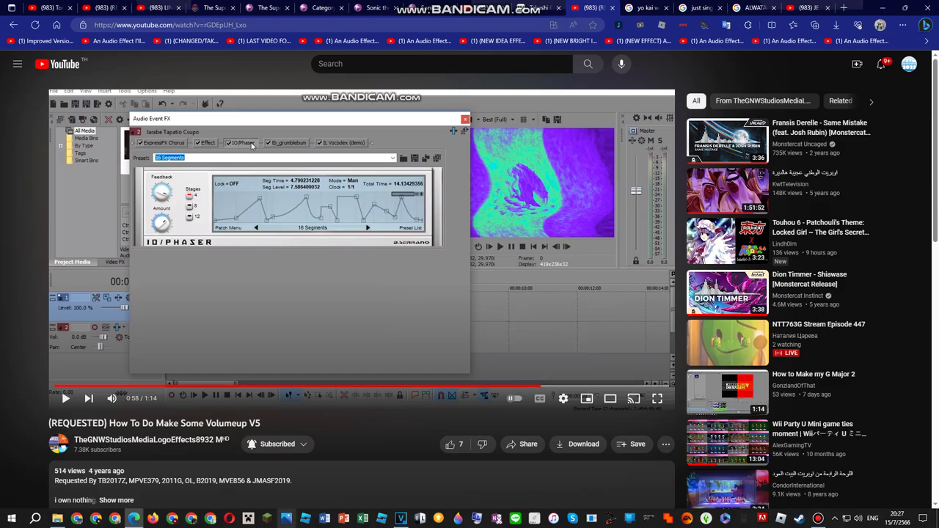
# - Switch to VEGAS Pro and apply the RING MOD VOCODER preset to the Orange Vocoder effect
pyautogui.click(401, 518)
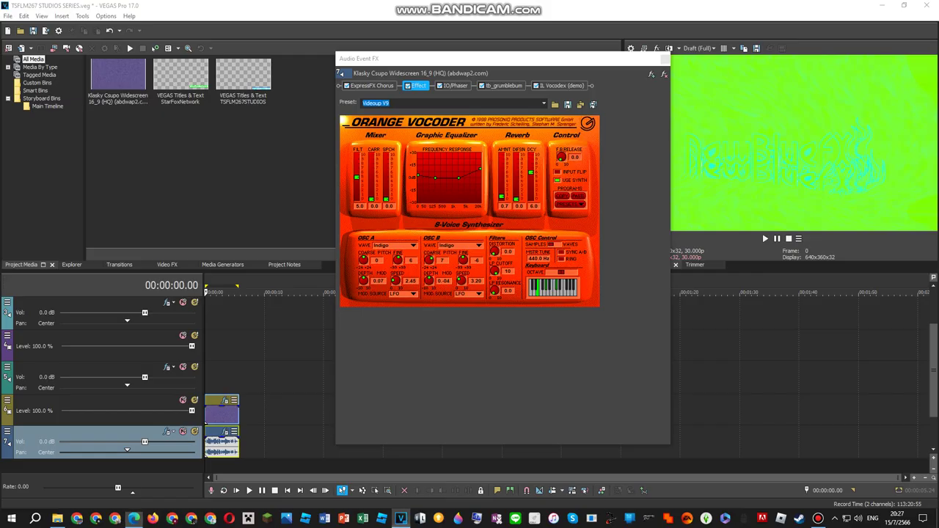
pyautogui.click(544, 104)
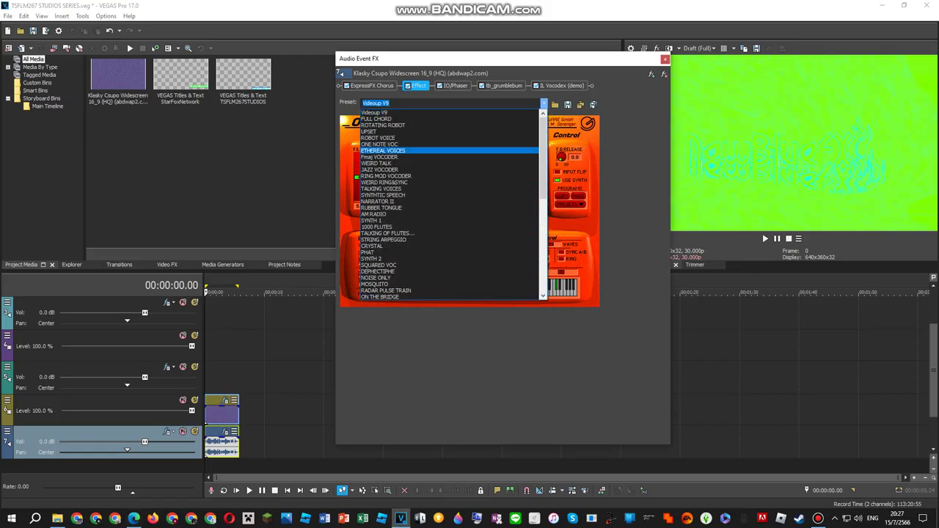
pyautogui.press('Return')
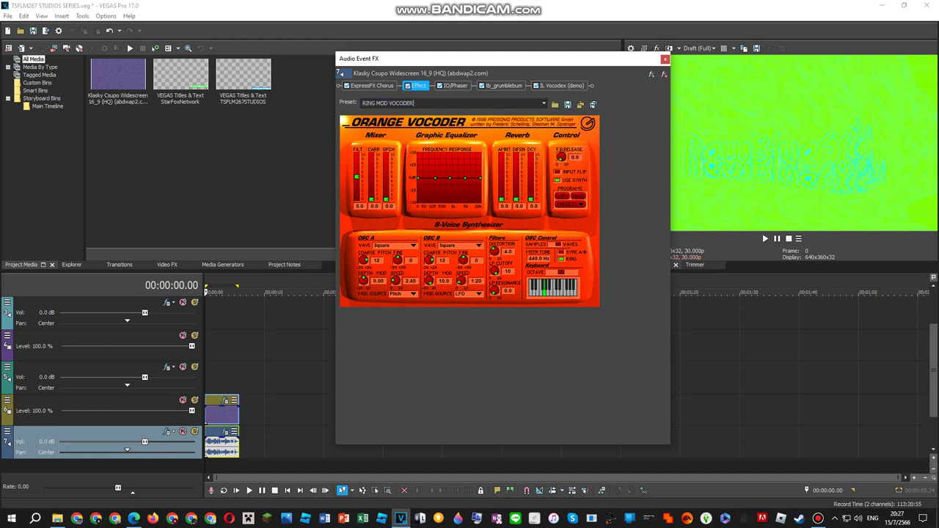
# - Apply the 16 Segments preset to the IO/Phaser effect in the audio event's chain
pyautogui.click(455, 86)
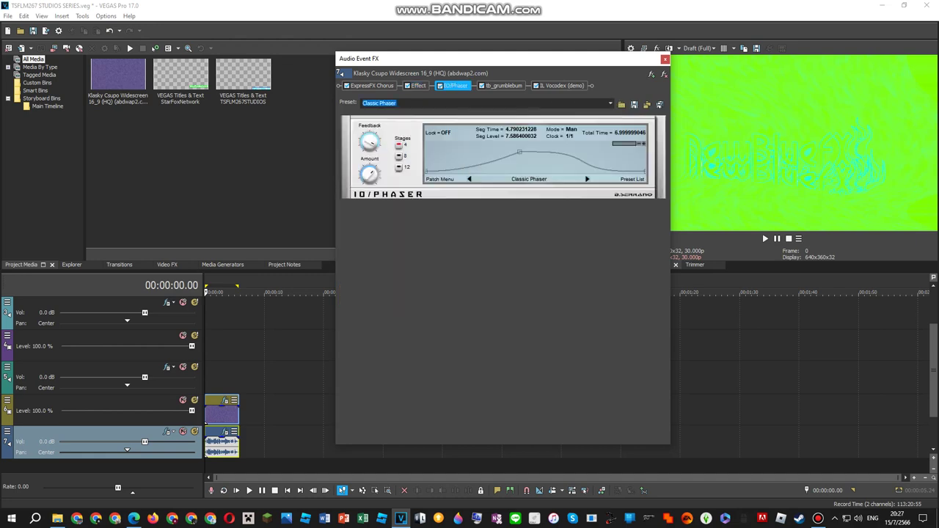
pyautogui.click(611, 103)
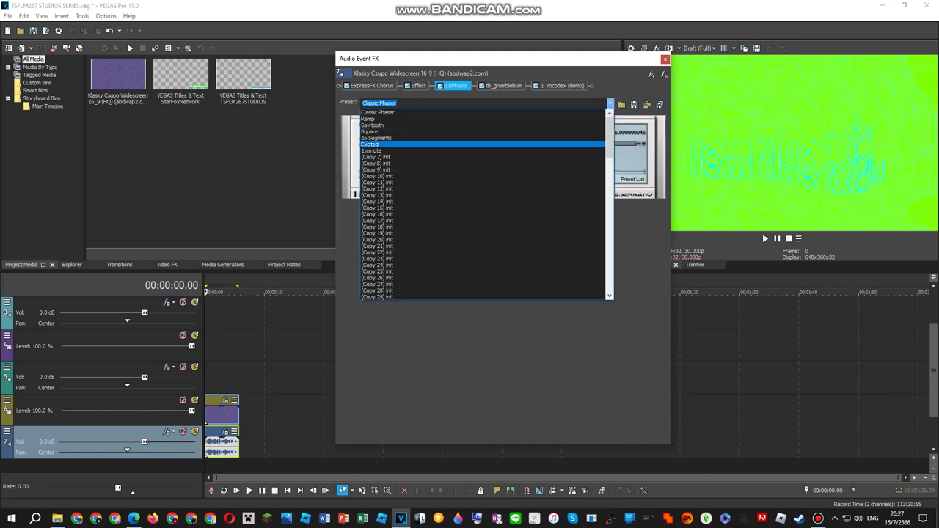
pyautogui.click(482, 137)
# - Check the IL Vocodex settings in the Volumeup V5 video and apply the Elderly preset to the clip's Vocodex effect
pyautogui.click(562, 86)
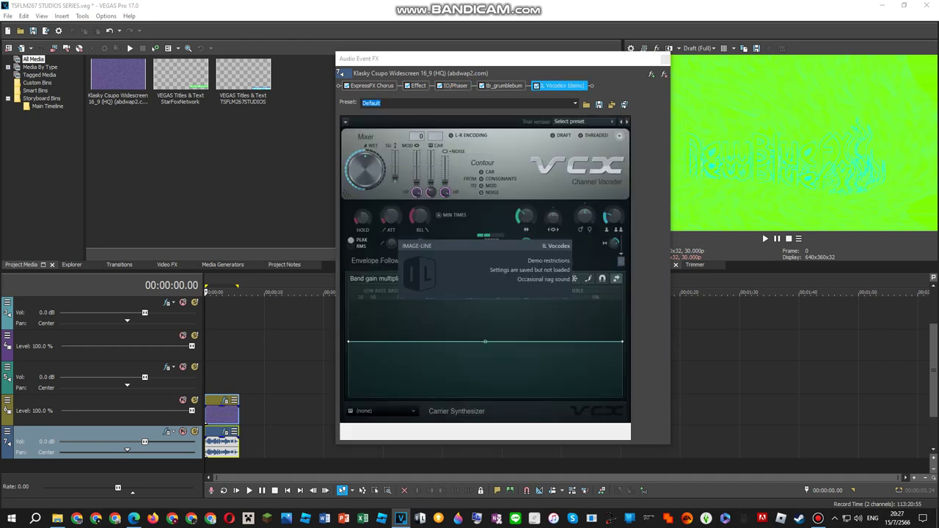
pyautogui.click(539, 257)
pyautogui.click(504, 86)
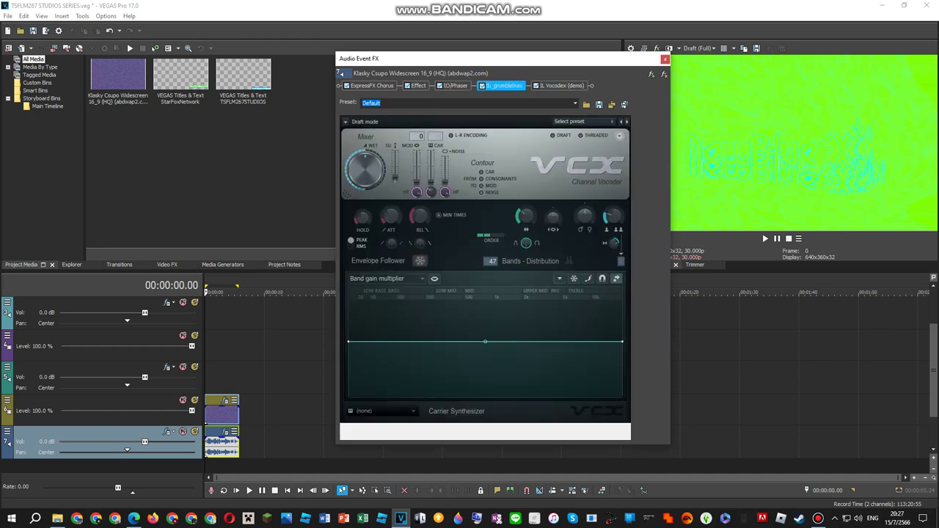
pyautogui.click(561, 86)
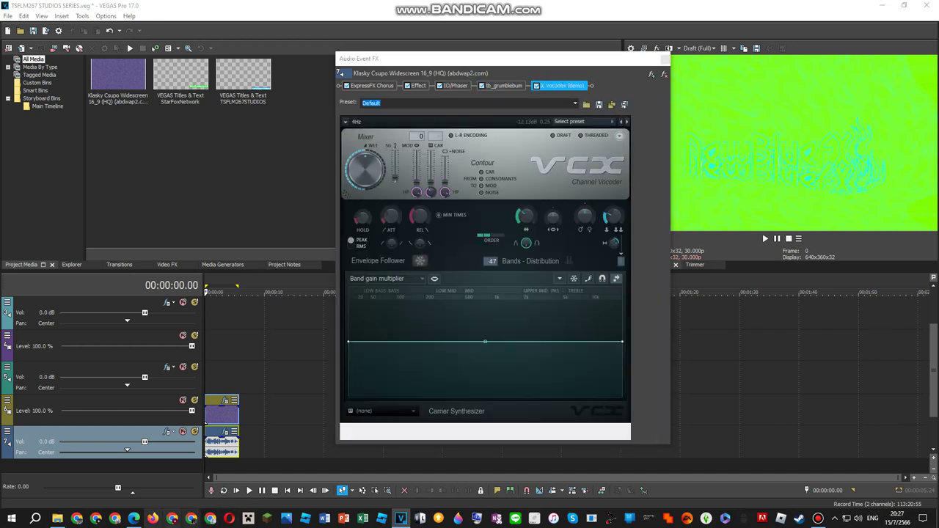
pyautogui.click(134, 517)
pyautogui.click(569, 386)
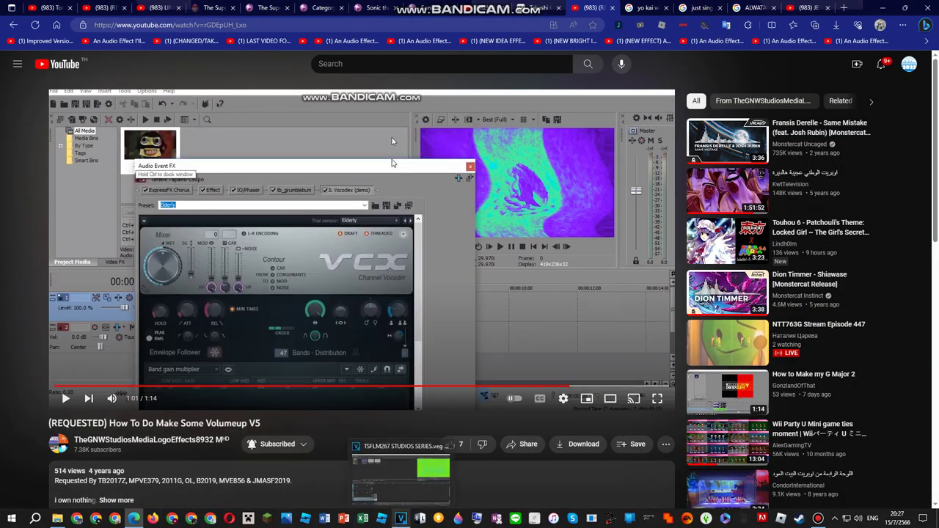
pyautogui.click(400, 518)
pyautogui.click(584, 122)
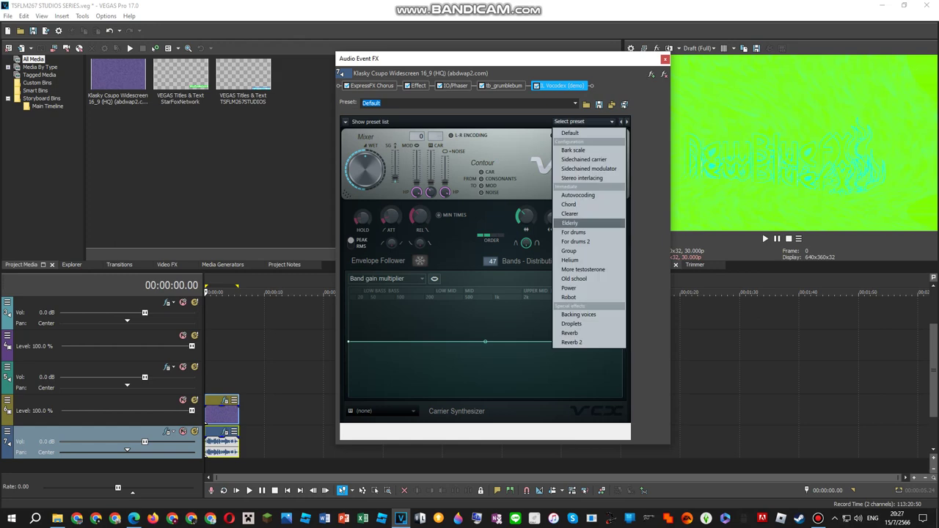
pyautogui.click(580, 223)
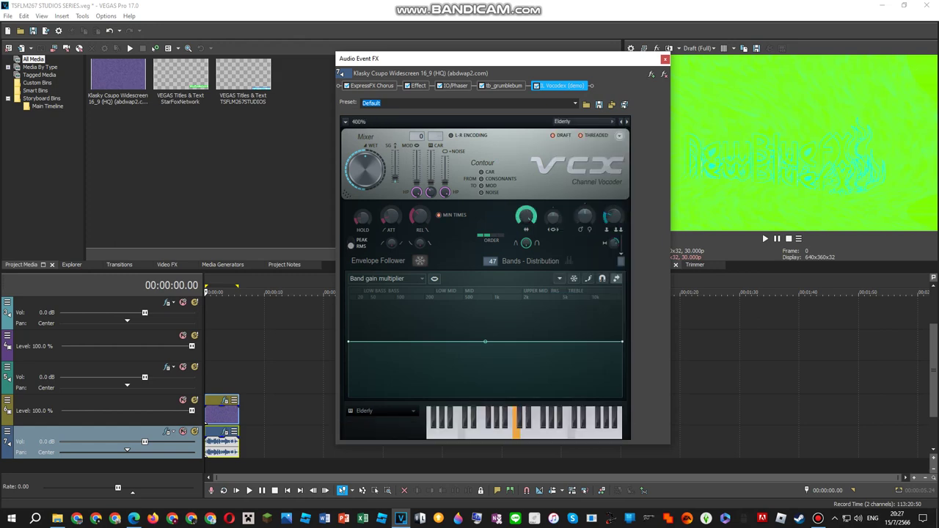
# - Set the Vocodex carrier synthesizer to Phased and check the carrier keys in the Ensemble Effect 20.0 video
pyautogui.click(383, 411)
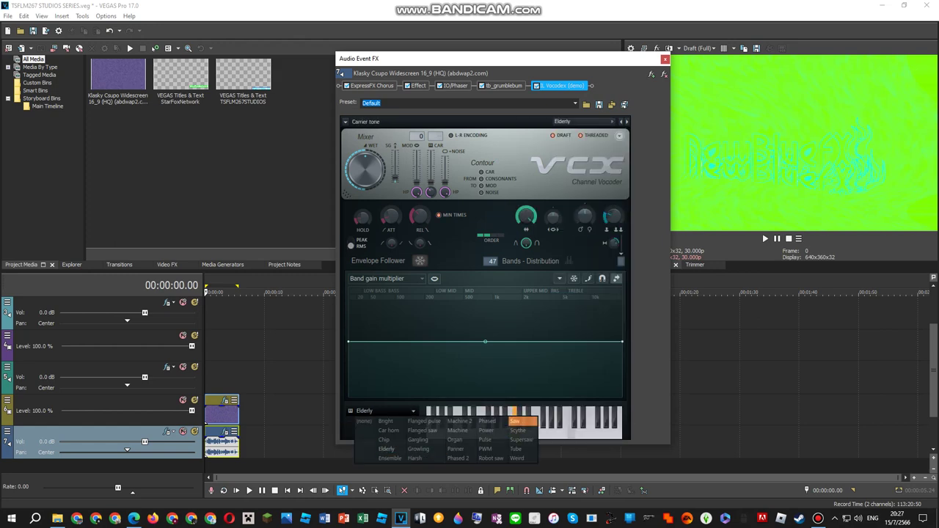
pyautogui.click(486, 422)
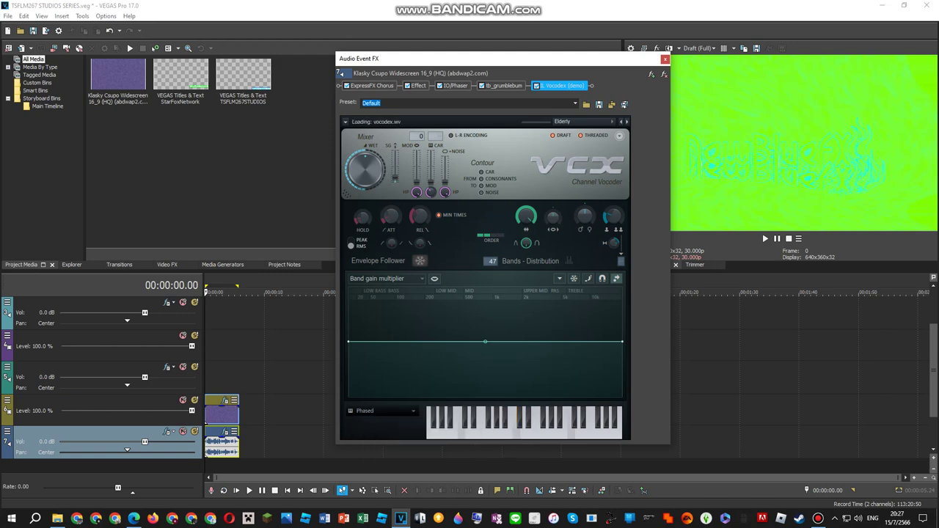
pyautogui.hotkey('alt', 'Tab')
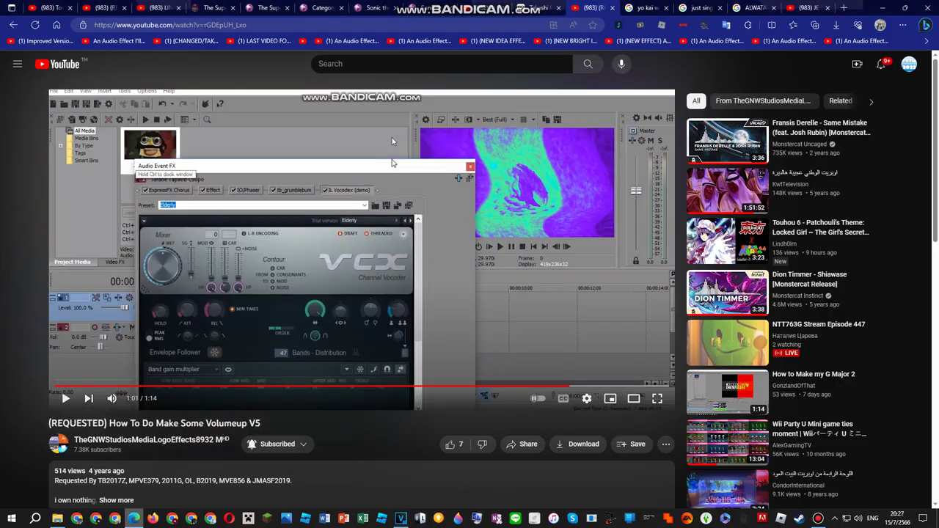
pyautogui.click(107, 8)
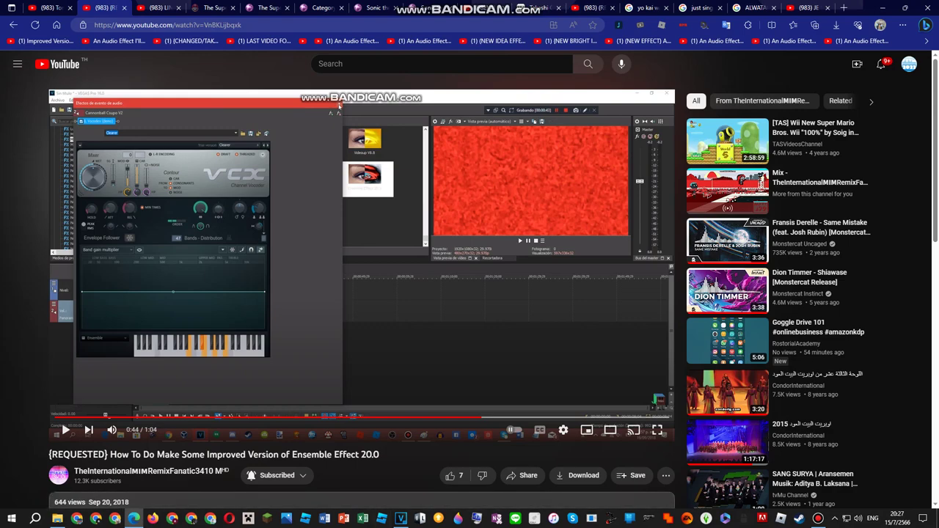
pyautogui.hotkey('alt', 'Tab')
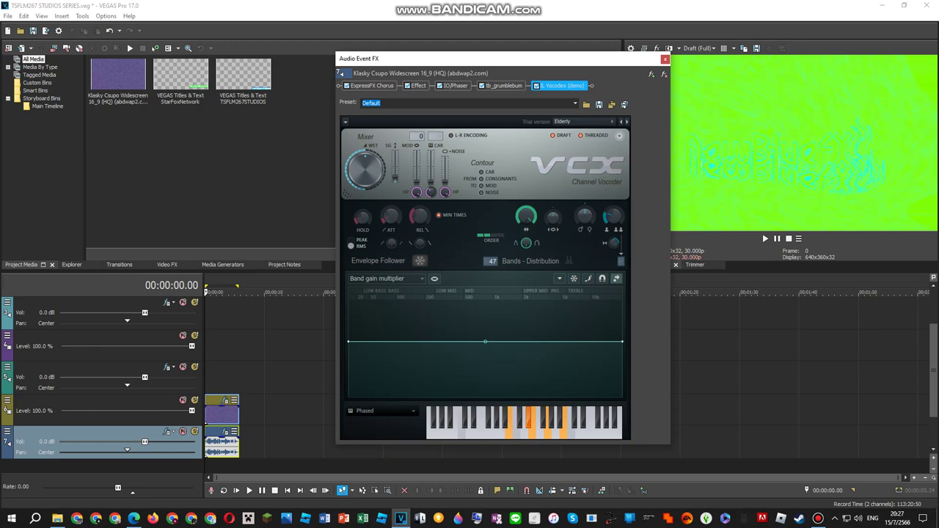
# - Select the clip's time range on the timeline and review the Gradient Map colour points in its Video Event FX
pyautogui.click(220, 379)
pyautogui.doubleClick(220, 379)
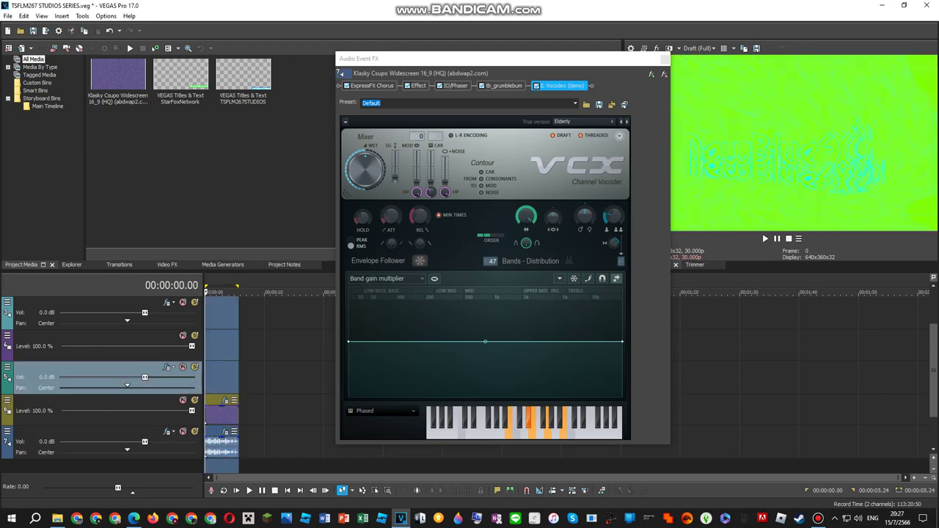
pyautogui.rightClick(219, 417)
pyautogui.click(249, 118)
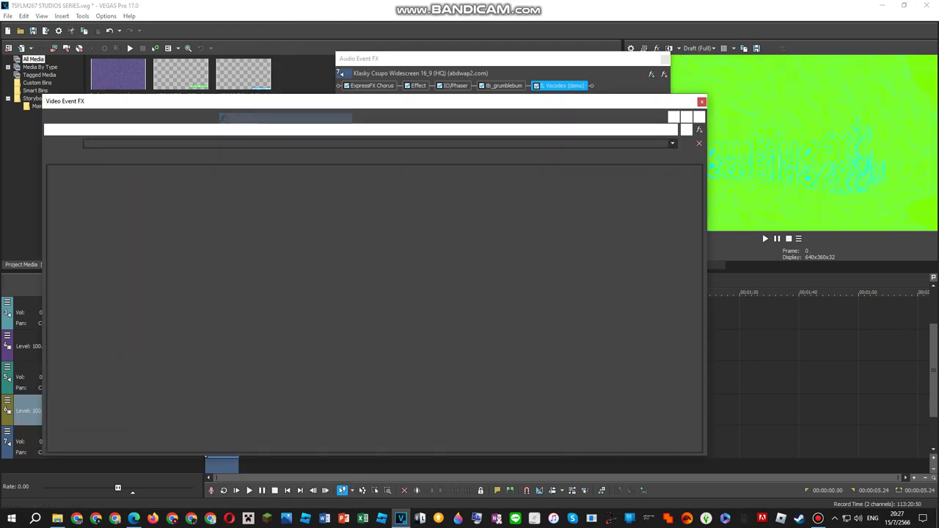
pyautogui.click(86, 190)
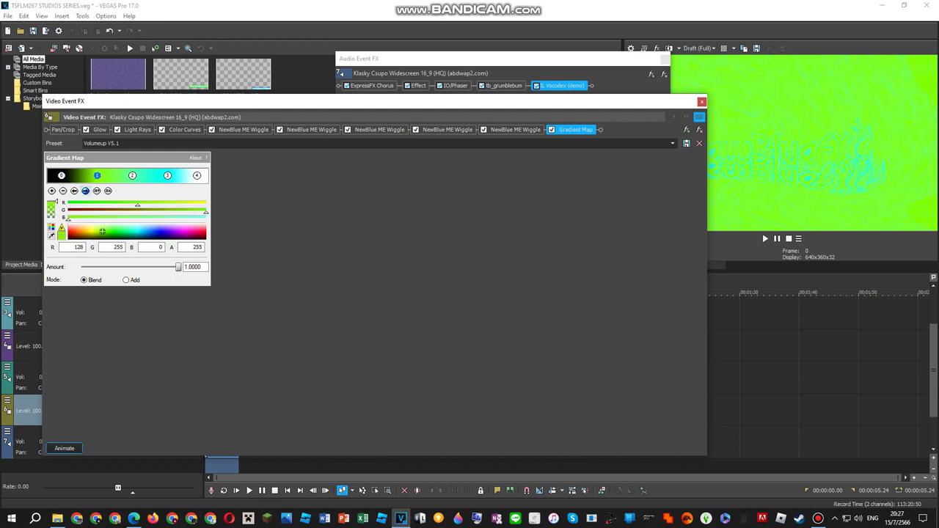
pyautogui.click(86, 190)
pyautogui.click(86, 191)
pyautogui.click(86, 191)
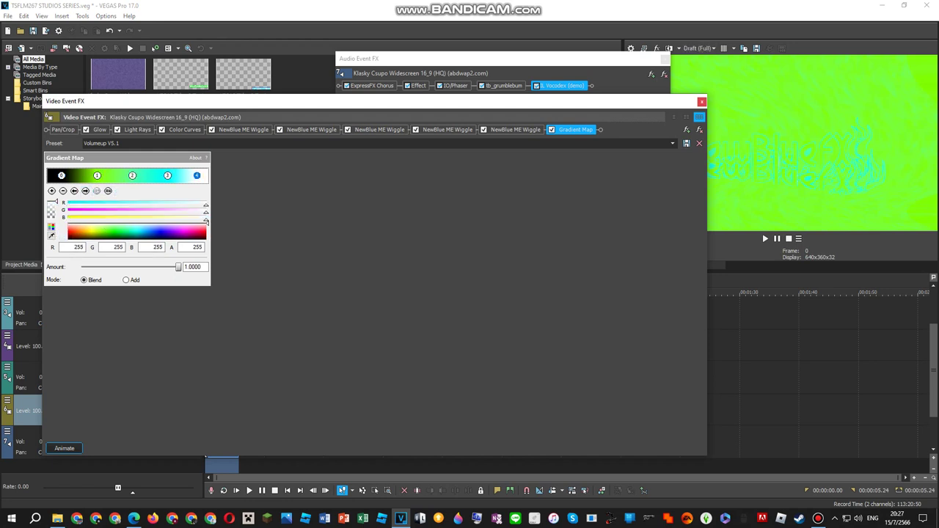
pyautogui.click(702, 101)
# - Play the clip while trying the Machine and Machine 2 carriers in the Vocodex synthesizer
pyautogui.press('space')
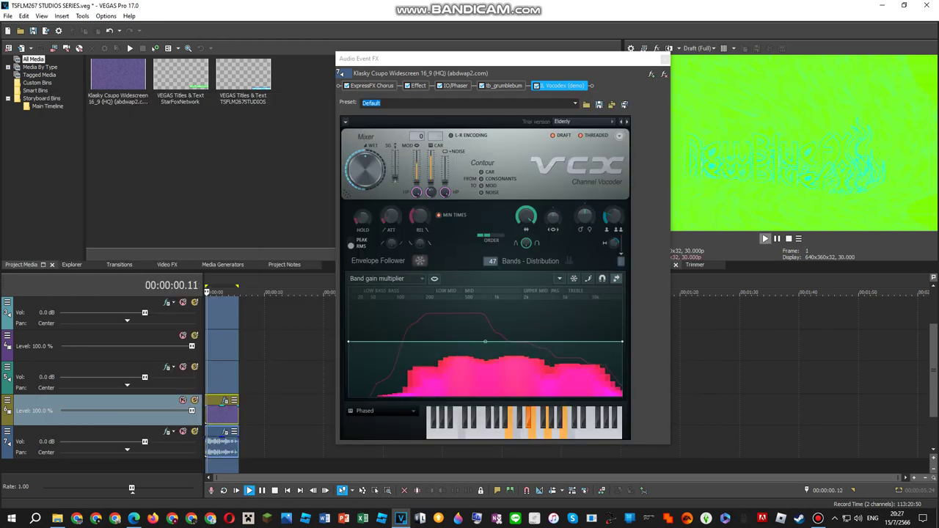
pyautogui.click(385, 411)
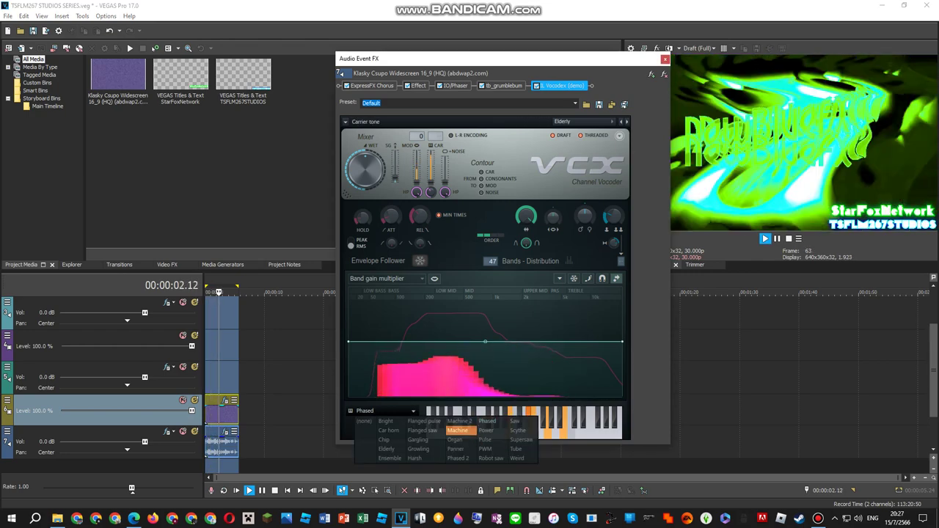
pyautogui.click(461, 430)
pyautogui.click(381, 411)
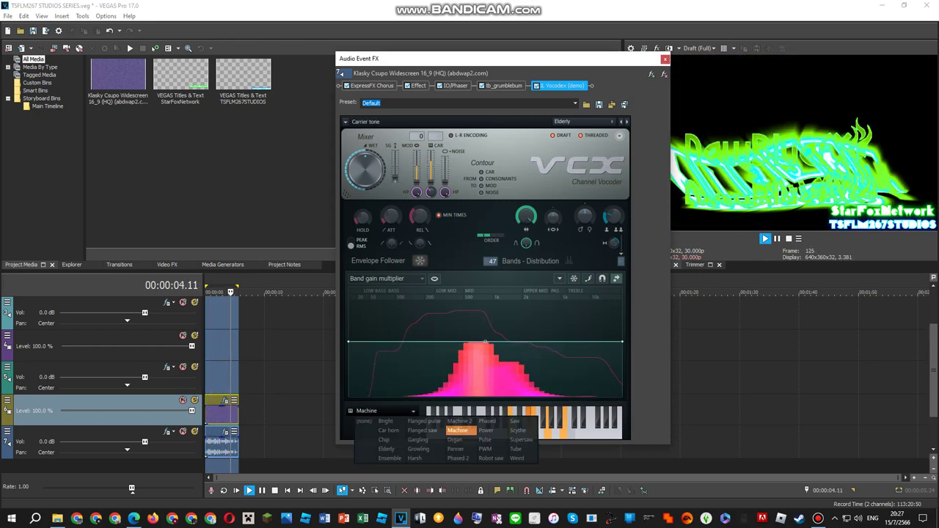
pyautogui.click(462, 431)
pyautogui.click(765, 238)
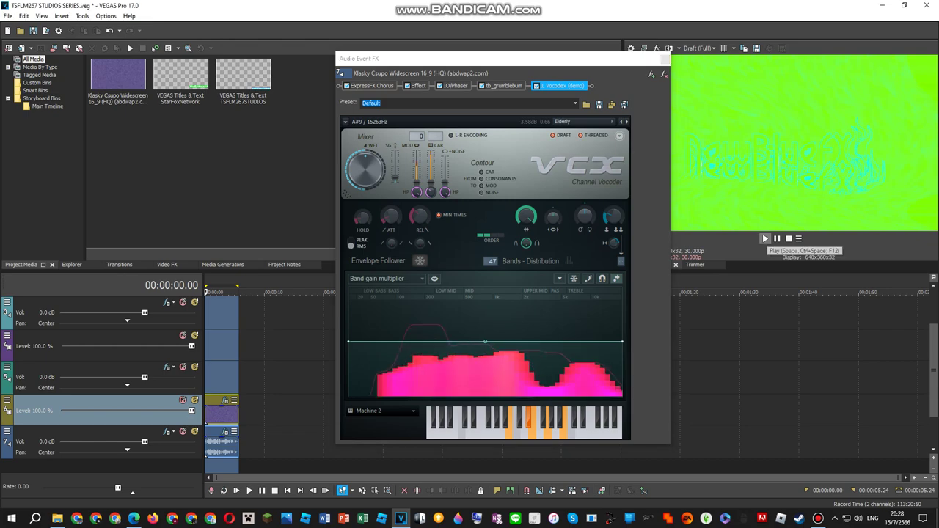
# - Set the Vocodex carrier to Phased 2 and add higher notes to its keyboard chord, previewing the sound
pyautogui.click(381, 411)
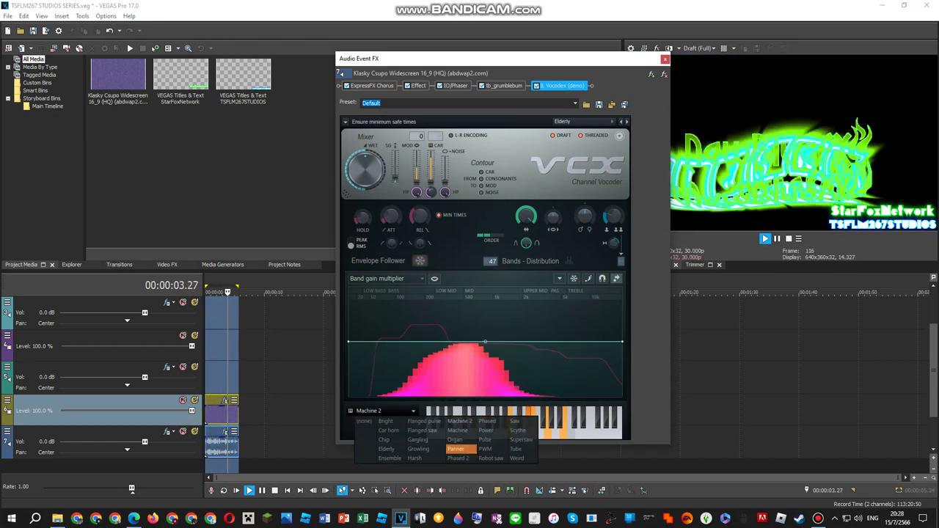
pyautogui.click(458, 458)
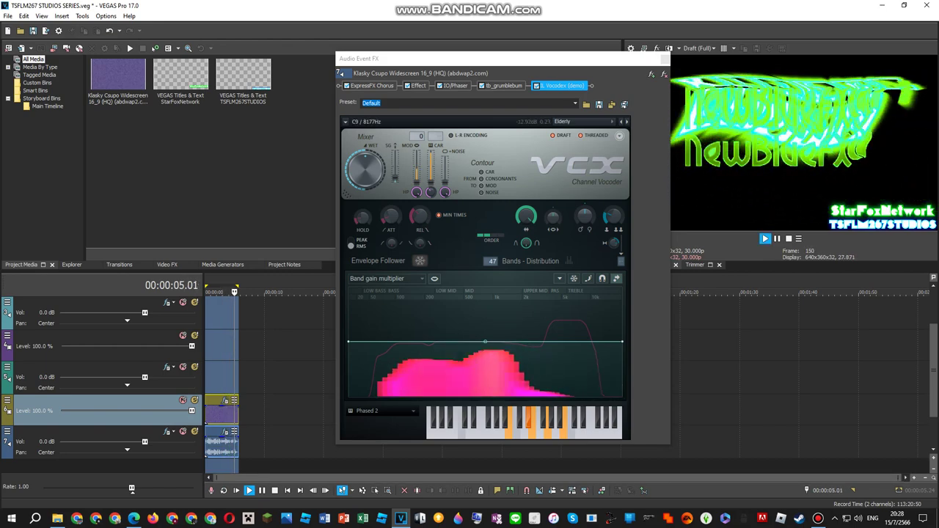
pyautogui.click(619, 433)
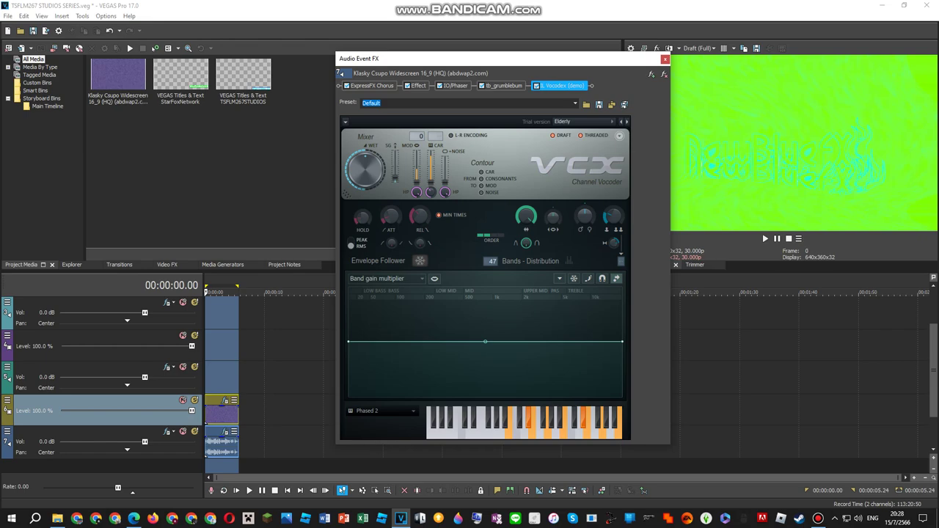
pyautogui.press('space')
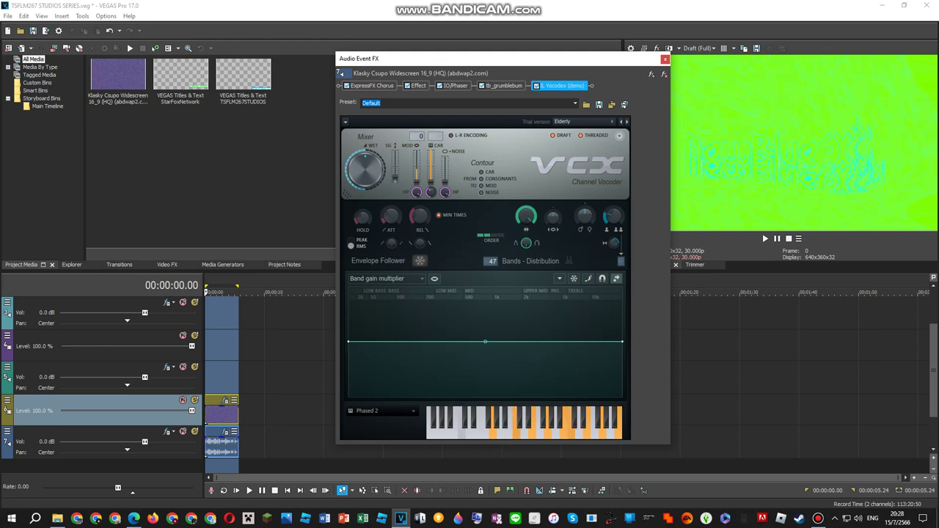
# - Try the Volumeup V5.2 filter package on the Klasky Csupo video event
pyautogui.rightClick(232, 415)
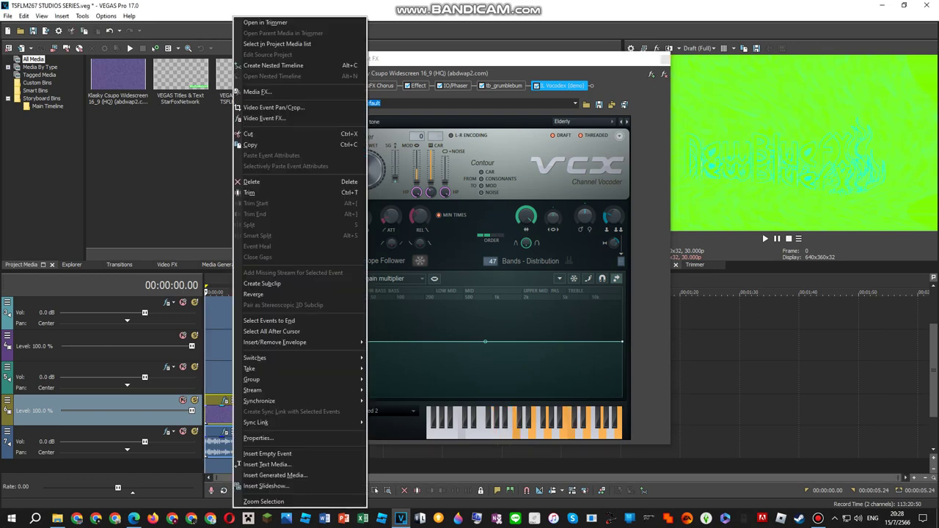
pyautogui.click(264, 118)
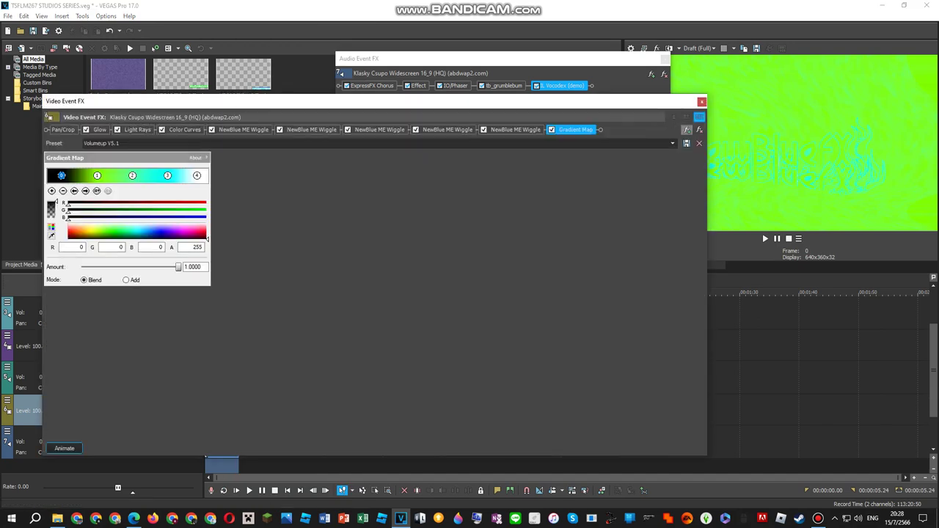
pyautogui.click(687, 130)
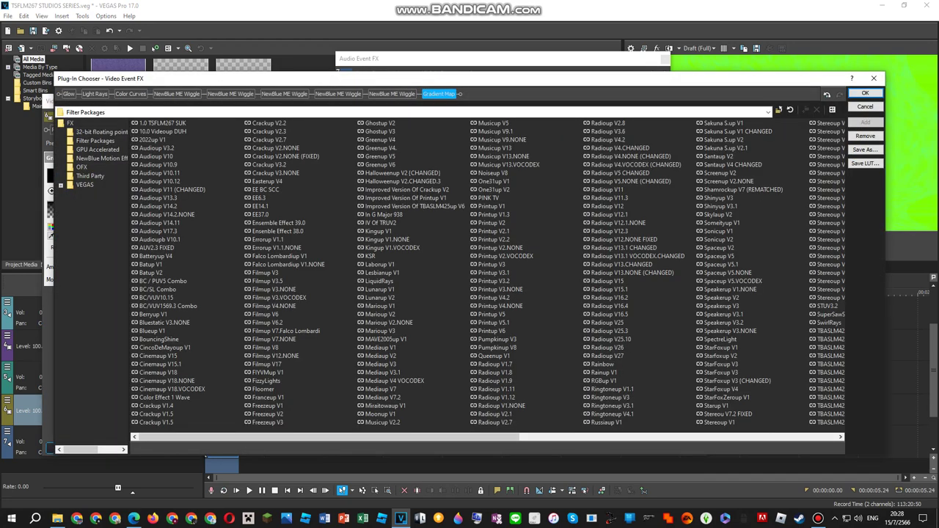
pyautogui.moveTo(329, 437); pyautogui.dragTo(646, 437)
pyautogui.click(724, 298)
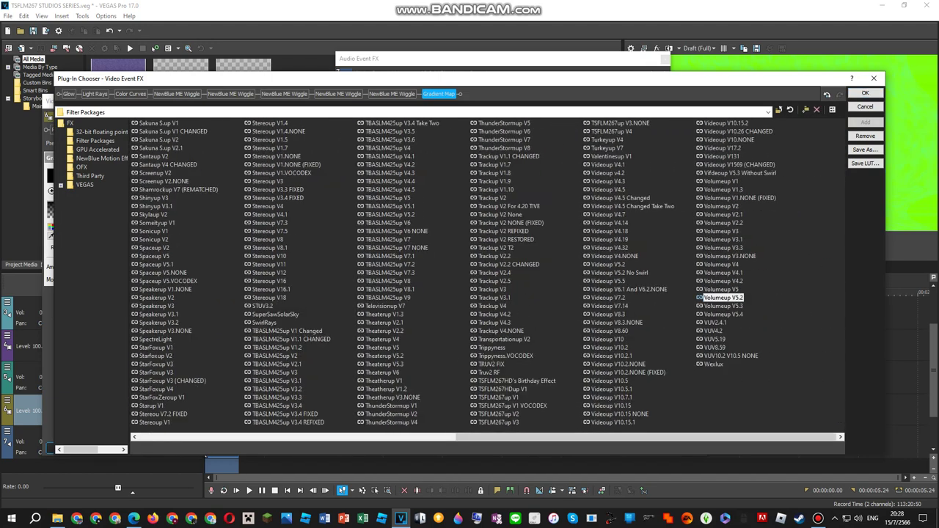
pyautogui.click(866, 93)
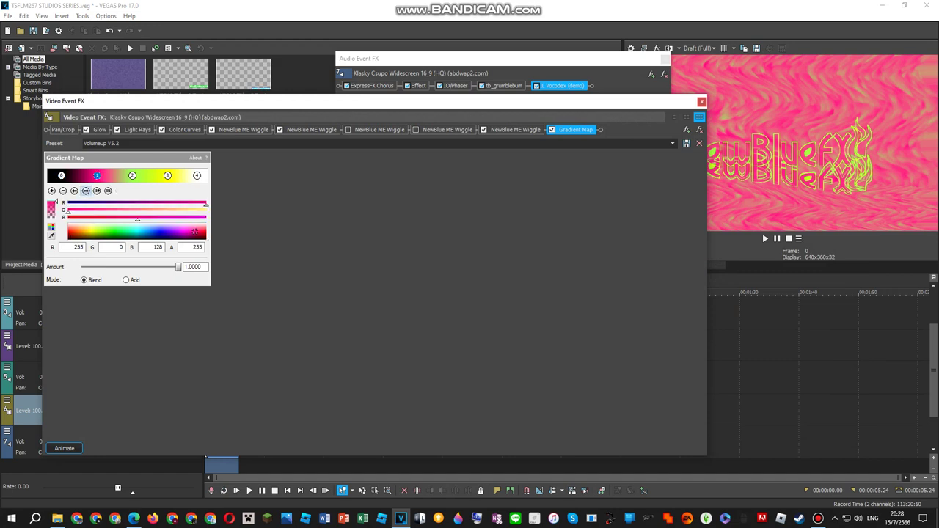
# - Review the Glow, Light Rays, Color Curves and NewBlue ME Wiggle settings of the video event, and play the clip
pyautogui.click(100, 130)
pyautogui.click(137, 130)
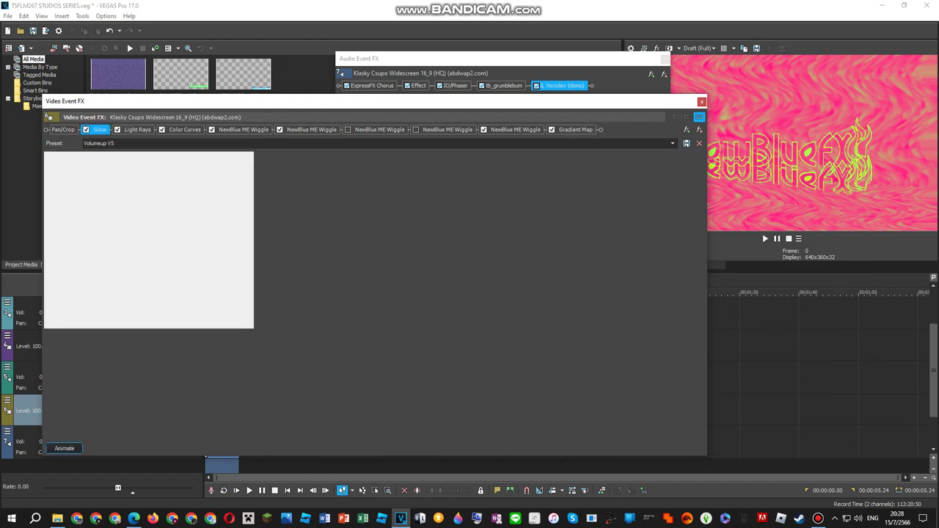
pyautogui.click(185, 130)
pyautogui.click(243, 130)
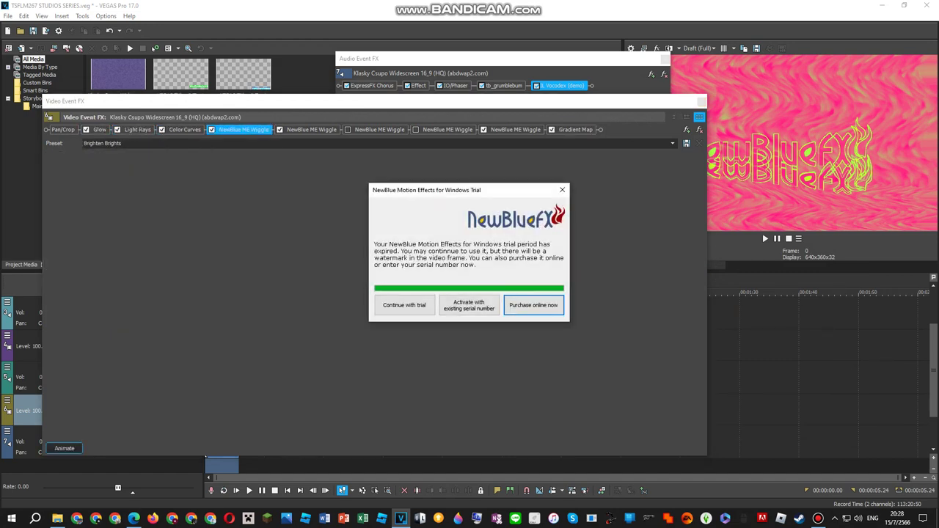
pyautogui.click(562, 190)
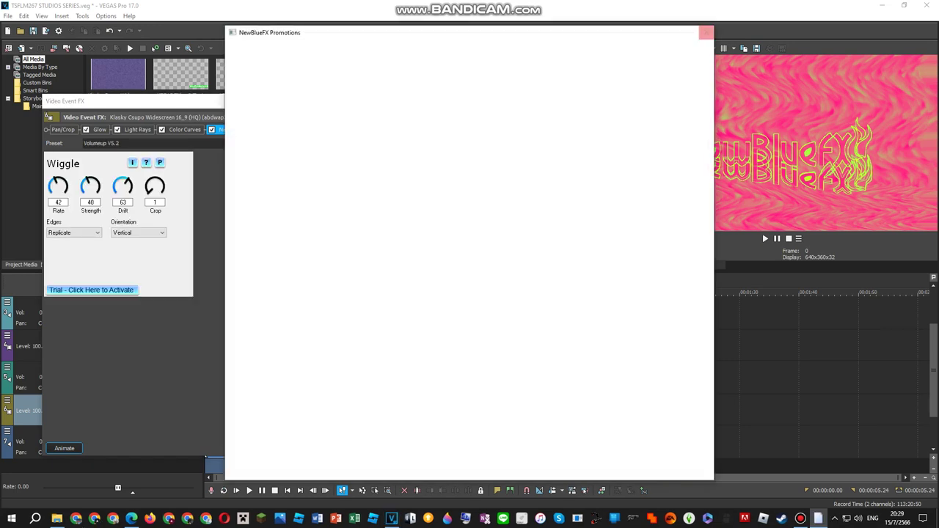
pyautogui.click(704, 34)
pyautogui.click(312, 130)
pyautogui.click(515, 130)
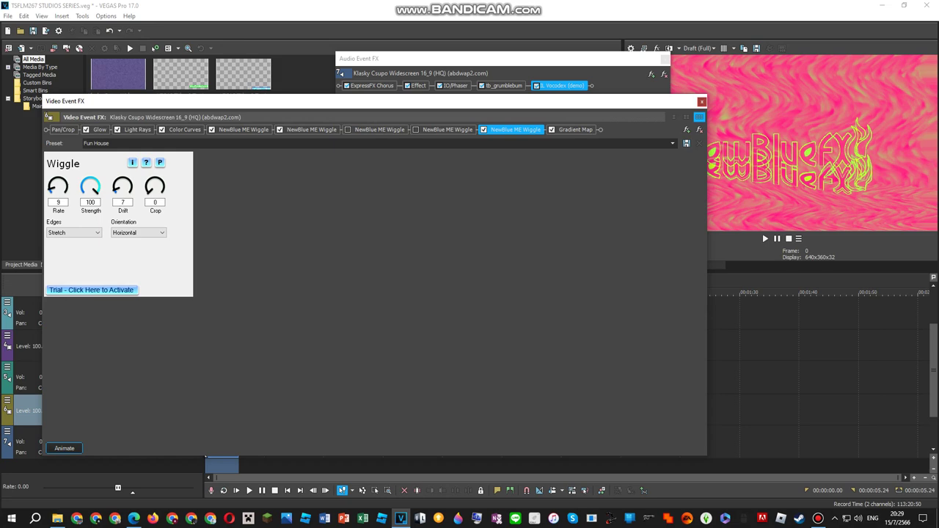
pyautogui.click(701, 102)
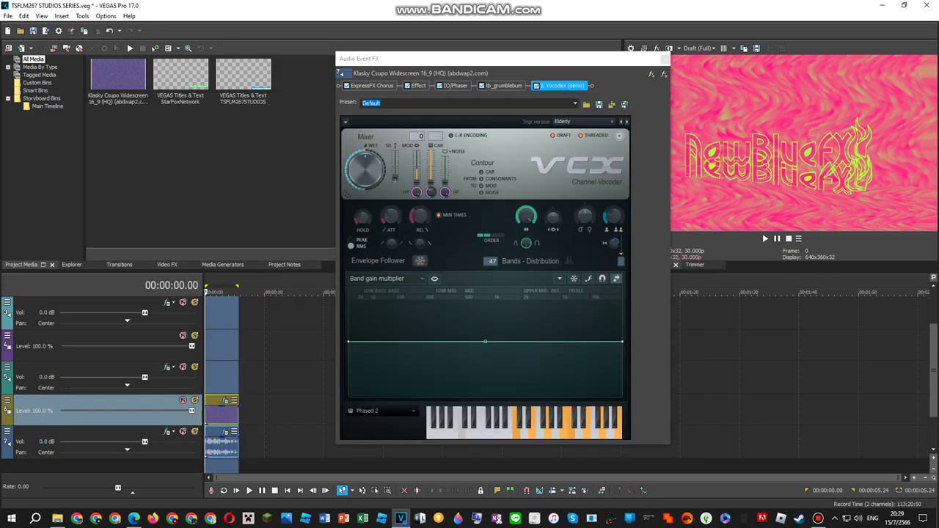
pyautogui.click(765, 238)
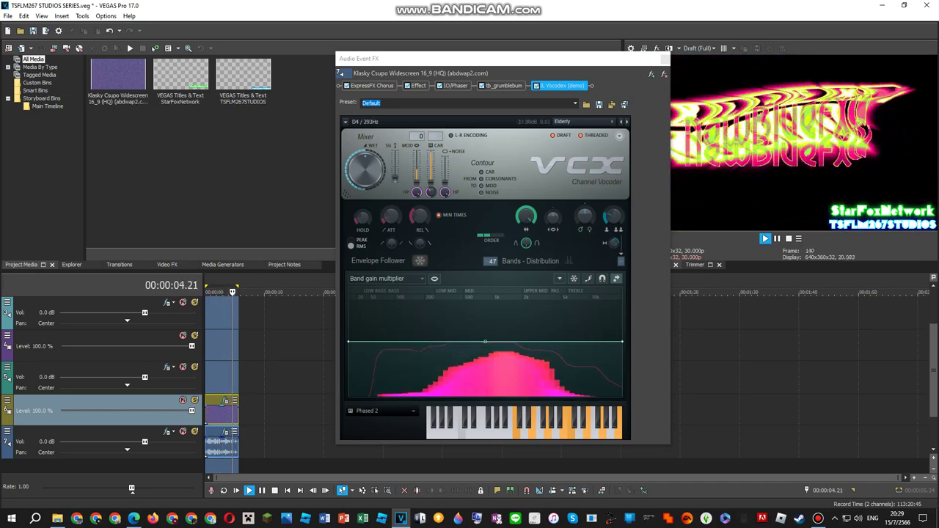
# - Apply the Volumeup V5.3 filter package to the Klasky Csupo video event
pyautogui.rightClick(213, 412)
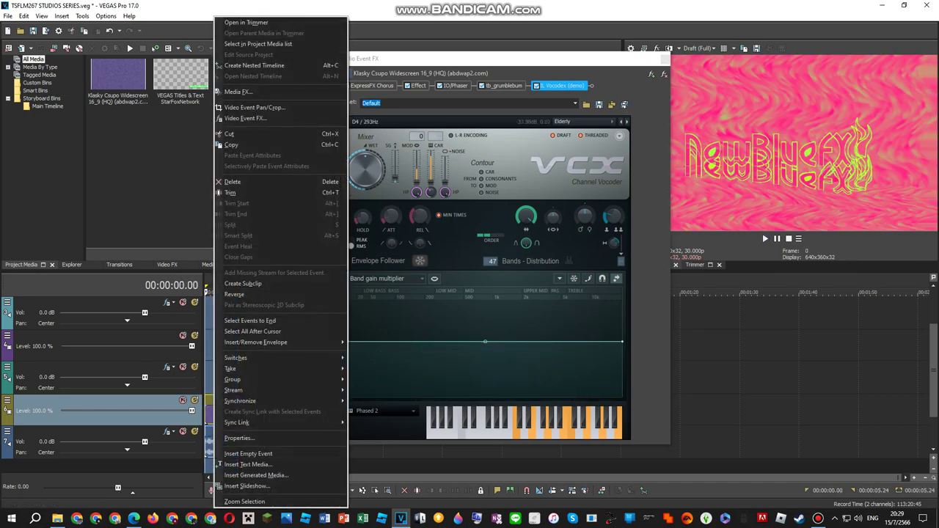
pyautogui.click(246, 118)
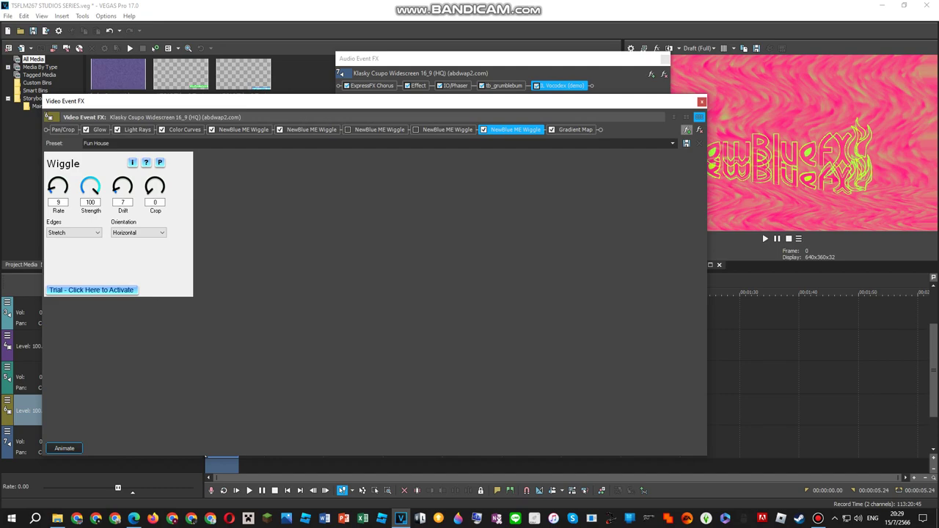
pyautogui.click(687, 130)
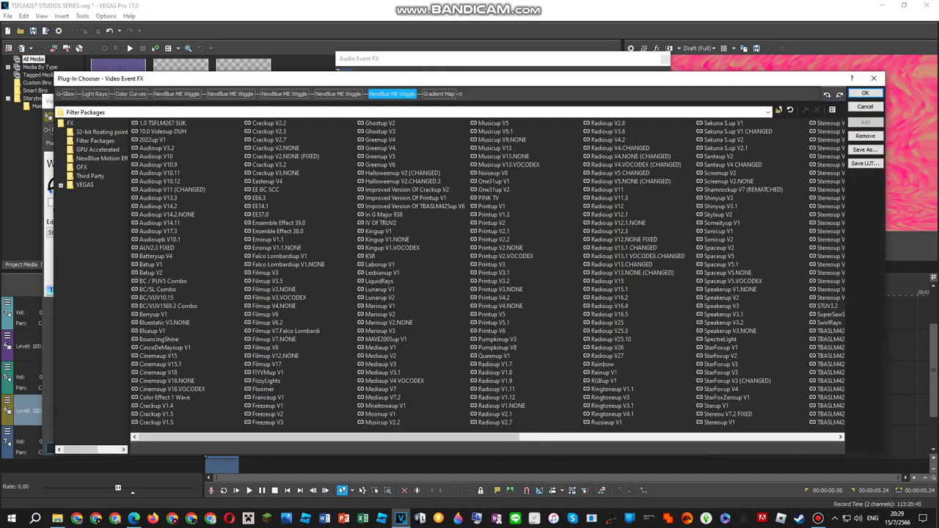
pyautogui.moveTo(367, 437); pyautogui.dragTo(686, 437)
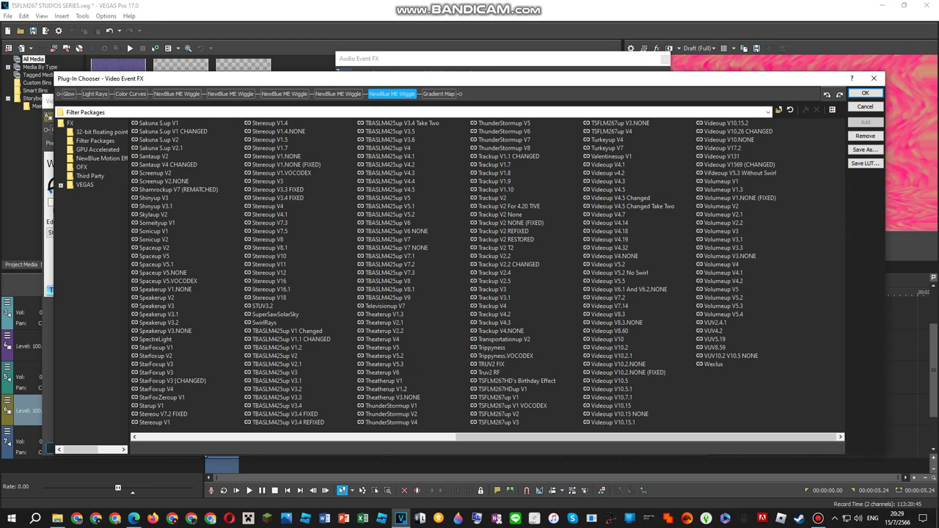
pyautogui.doubleClick(724, 306)
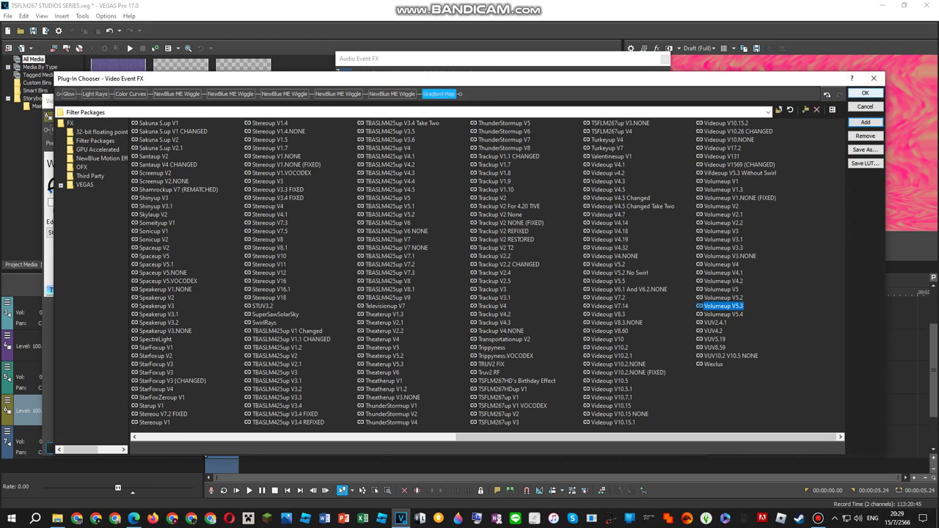
pyautogui.click(865, 93)
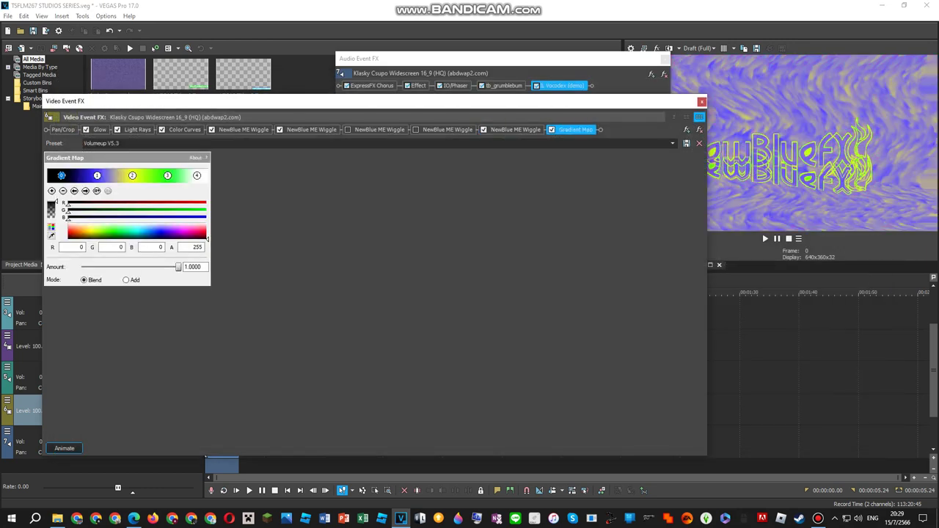
# - Review each colour point of the video event's Gradient Map and close its effects window
pyautogui.click(85, 191)
pyautogui.click(85, 190)
pyautogui.click(85, 191)
pyautogui.click(85, 191)
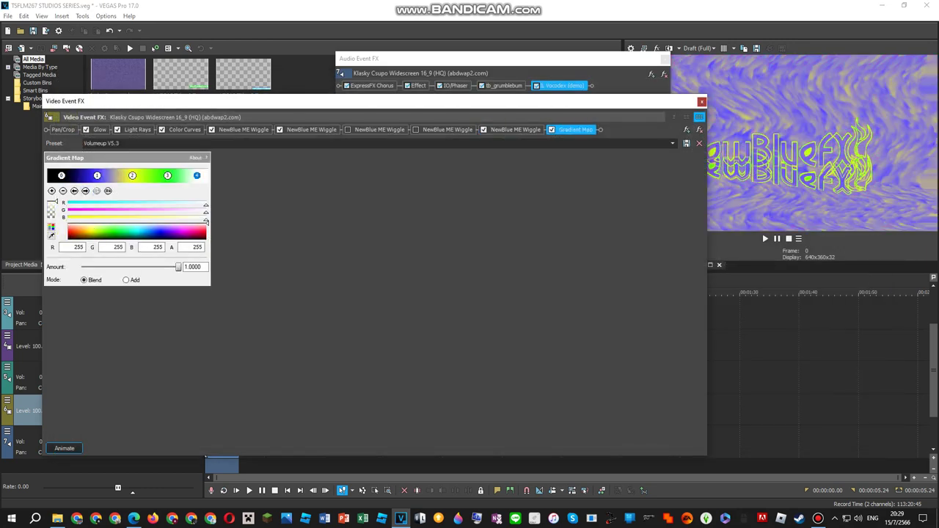
pyautogui.click(702, 102)
# - Switch to the browser, search for "spaceup v5 how", open the How To Do Make Some Spaceup V5 video and go to about 1:19
pyautogui.click(134, 518)
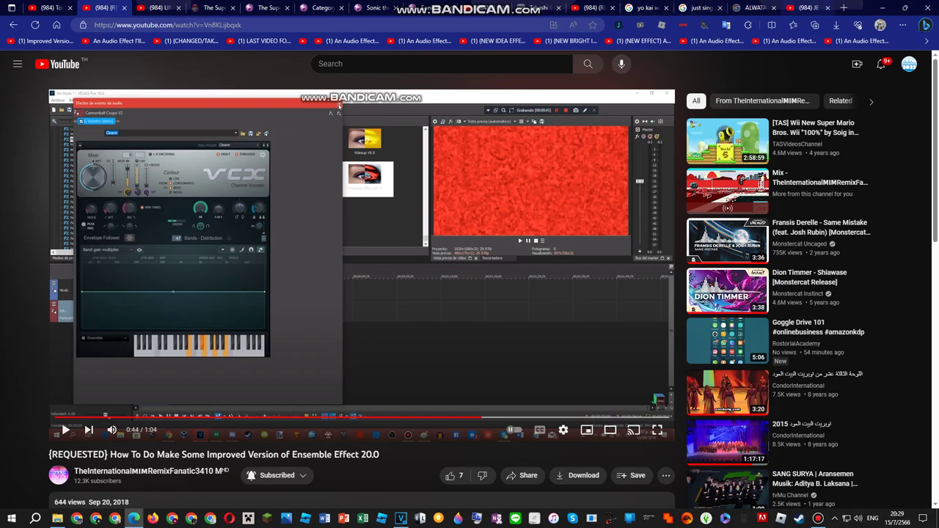
pyautogui.click(844, 7)
pyautogui.write('spaceup')
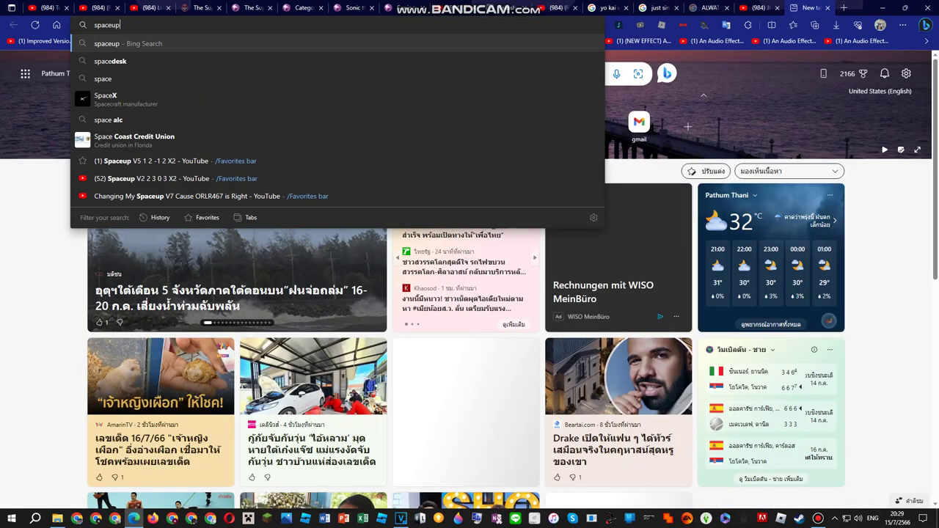
pyautogui.write(' v5')
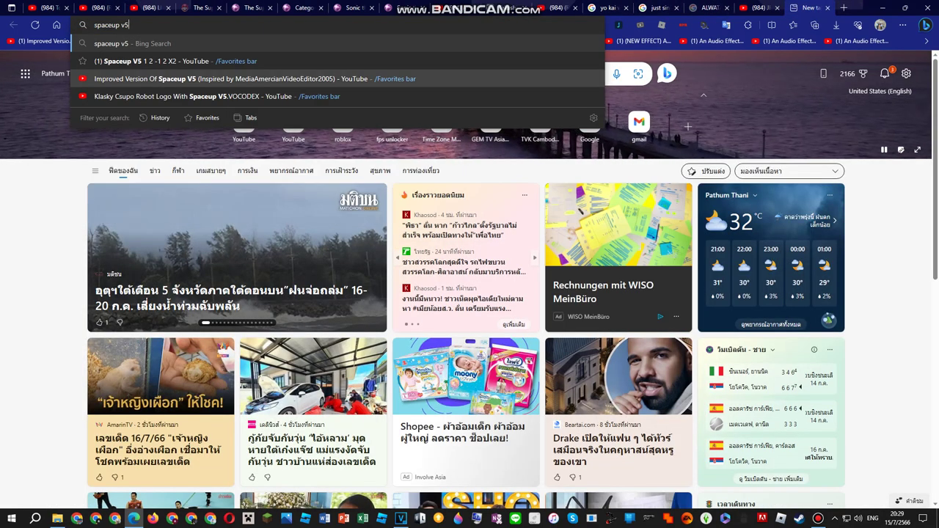
pyautogui.write(' how')
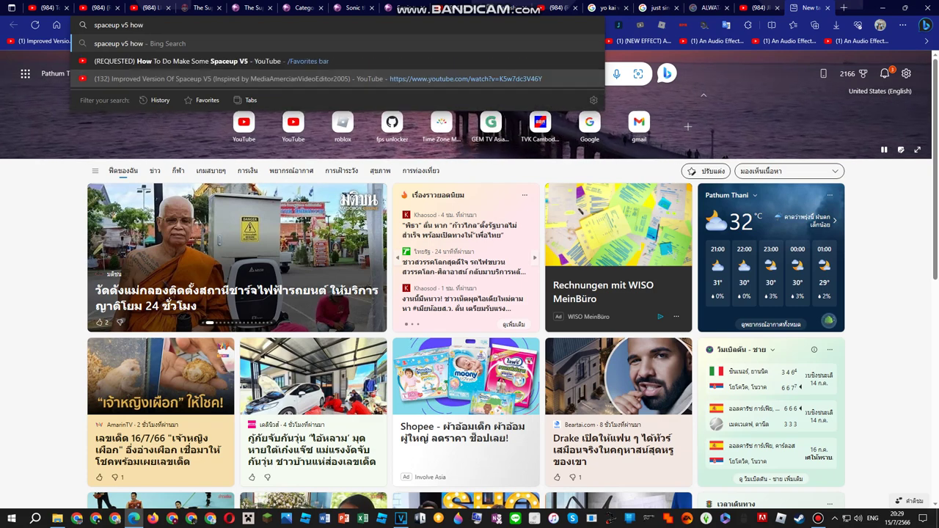
pyautogui.click(211, 61)
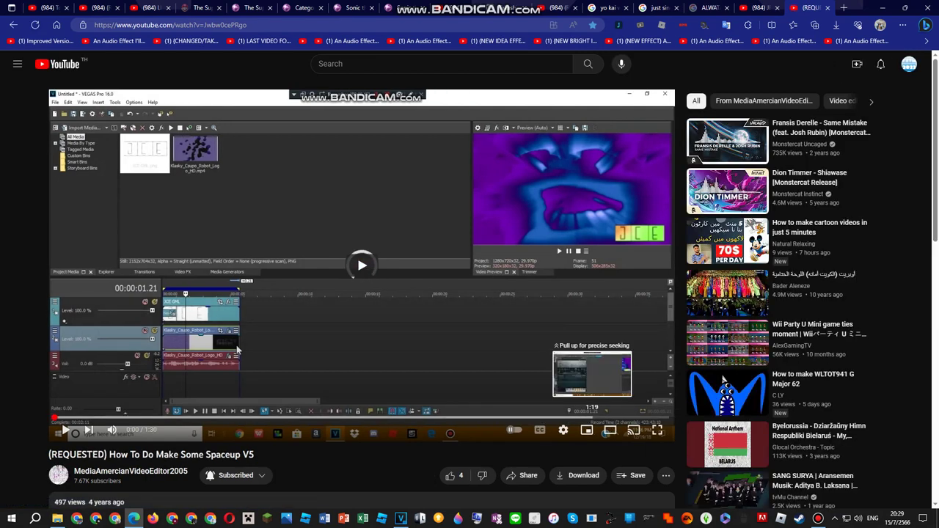
pyautogui.click(595, 417)
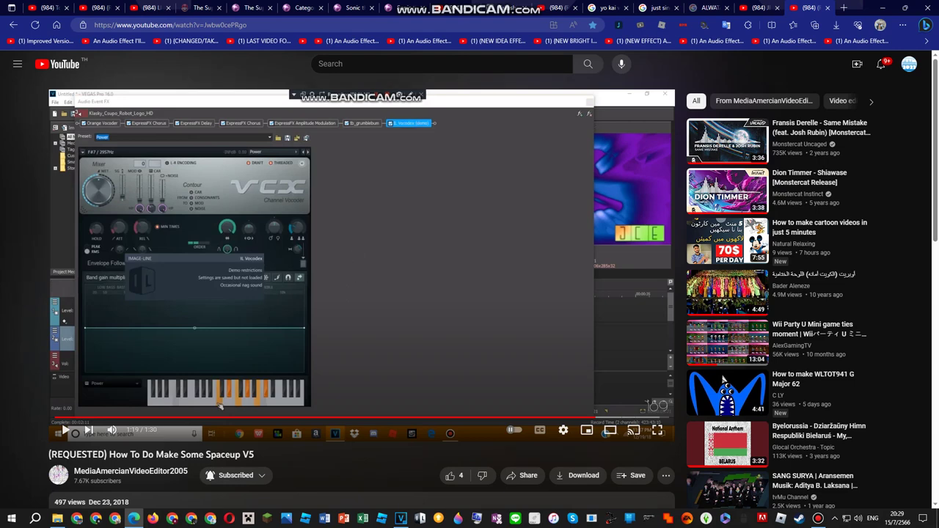
# - Switch to VEGAS Pro, rebuild the Vocodex carrier chord using the keys in the Spaceup V5 video as reference, and preview the clip
pyautogui.moveTo(401, 518)
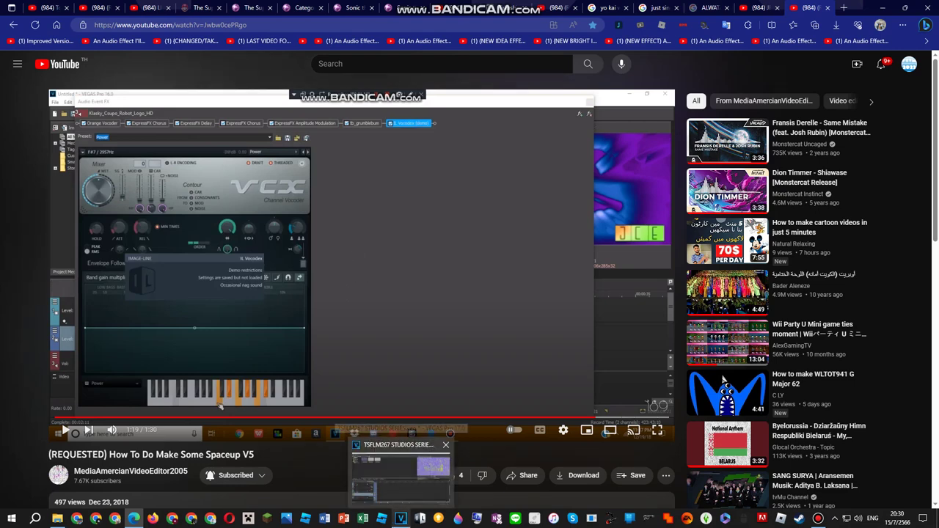
pyautogui.click(402, 470)
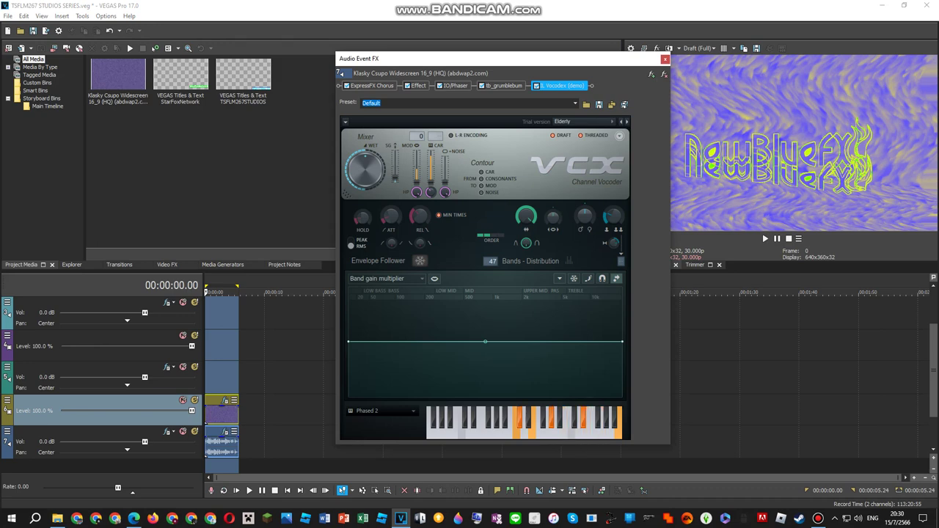
pyautogui.moveTo(134, 518)
pyautogui.click(134, 475)
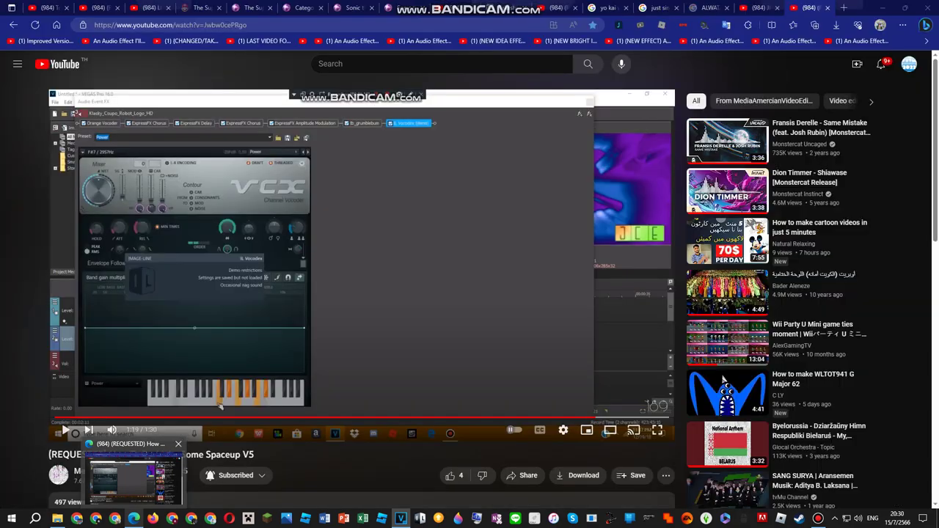
pyautogui.click(134, 481)
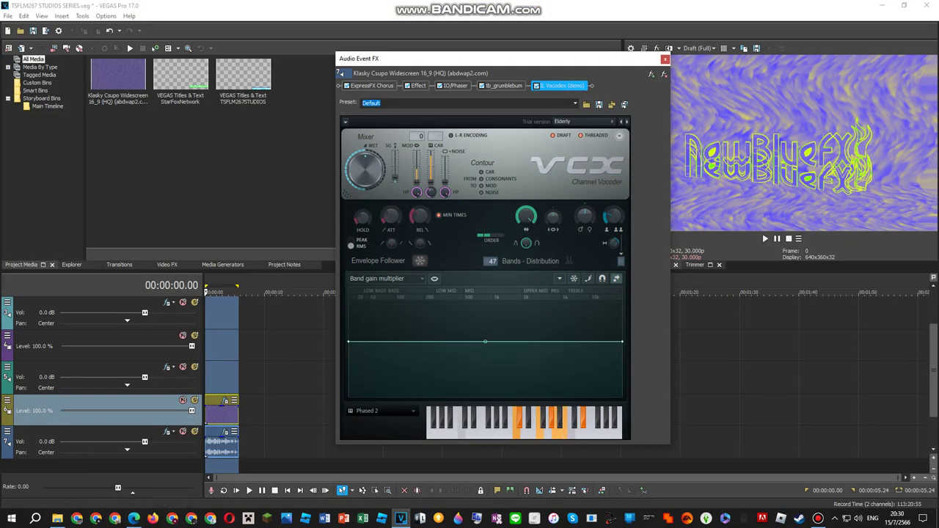
pyautogui.click(764, 239)
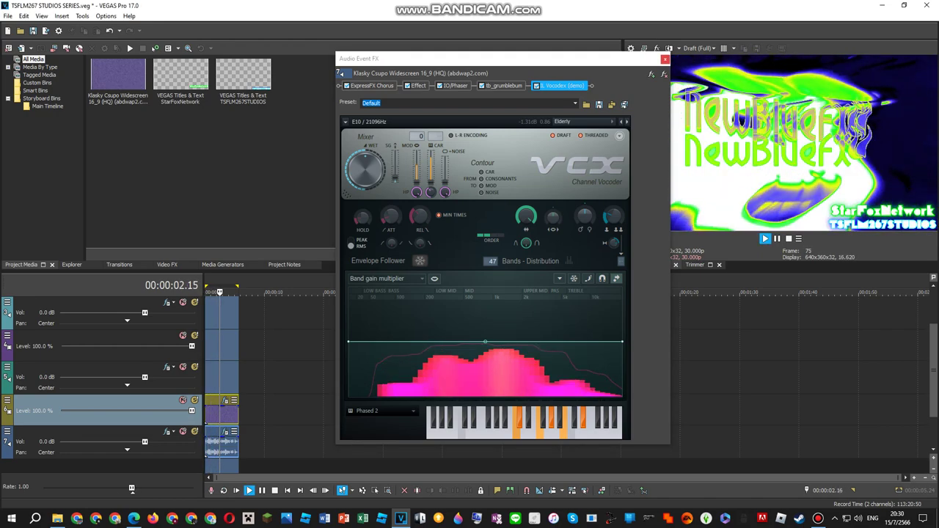
pyautogui.hotkey('alt', 'F4')
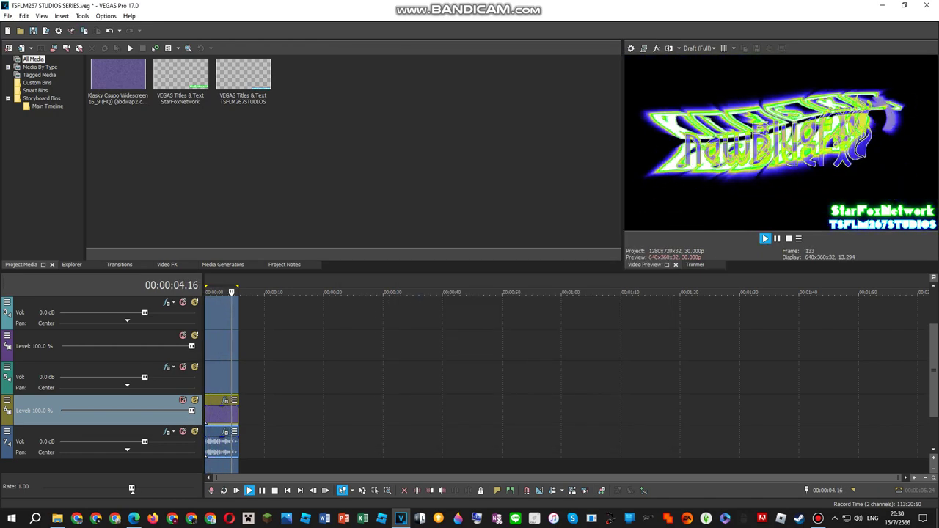
pyautogui.click(818, 519)
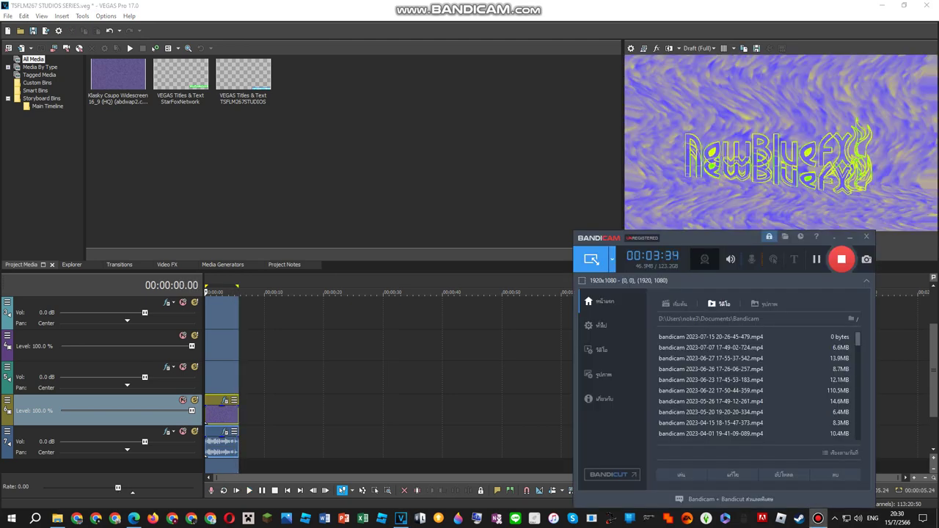
# - Save the audio event's effect chain as a plug-in package named Volumeup V5 in the FX Packages folder
pyautogui.rightClick(218, 446)
pyautogui.click(253, 105)
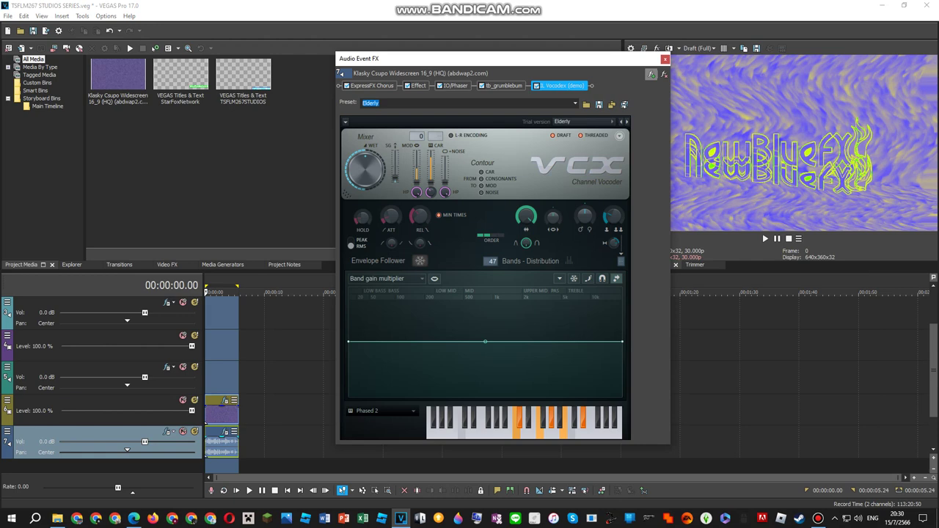
pyautogui.click(650, 75)
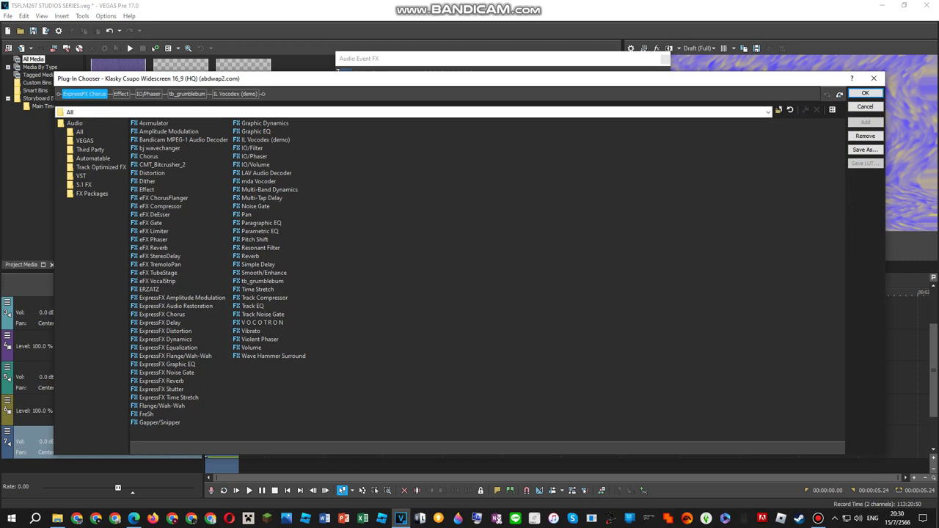
pyautogui.click(865, 149)
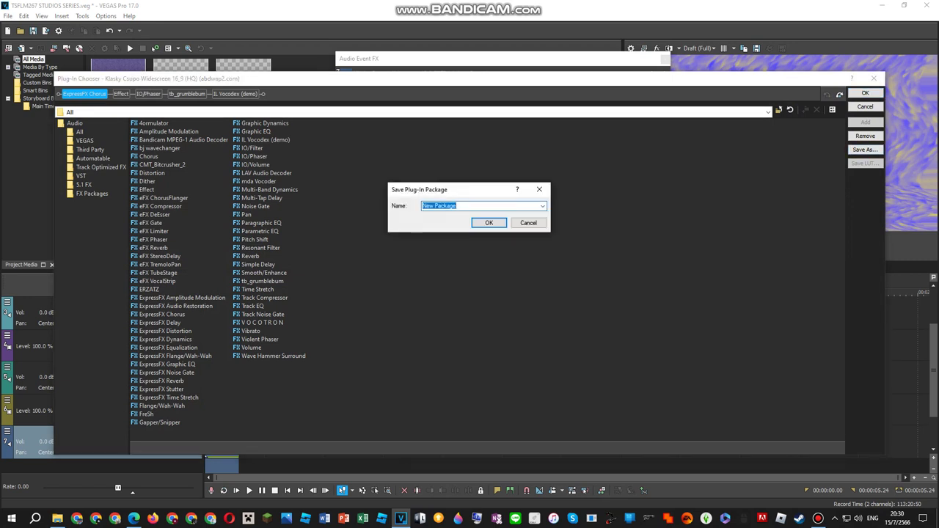
pyautogui.click(529, 222)
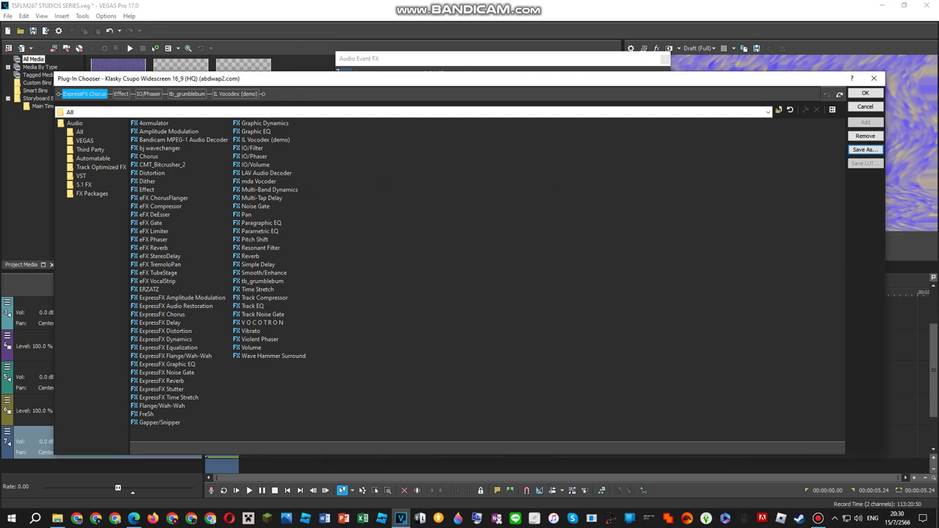
pyautogui.click(91, 193)
pyautogui.click(865, 149)
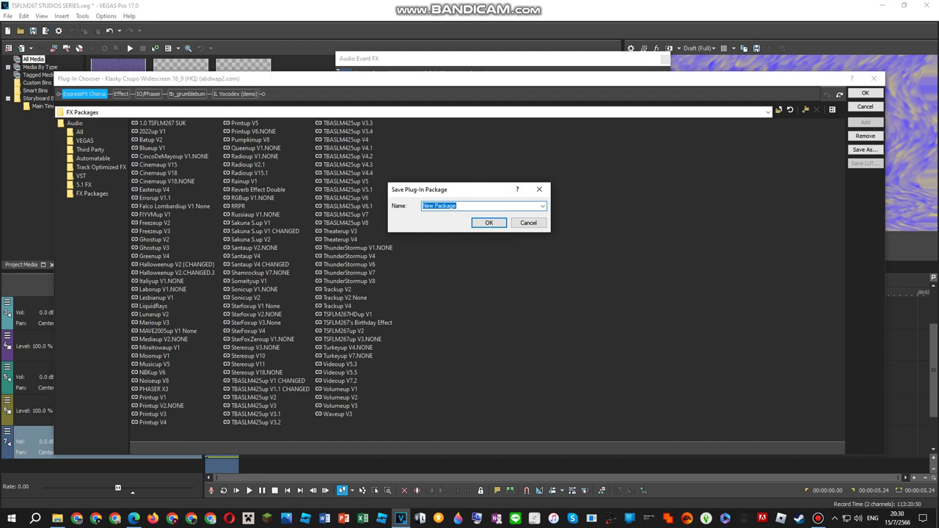
pyautogui.write('Volumeup V5')
pyautogui.press('Return')
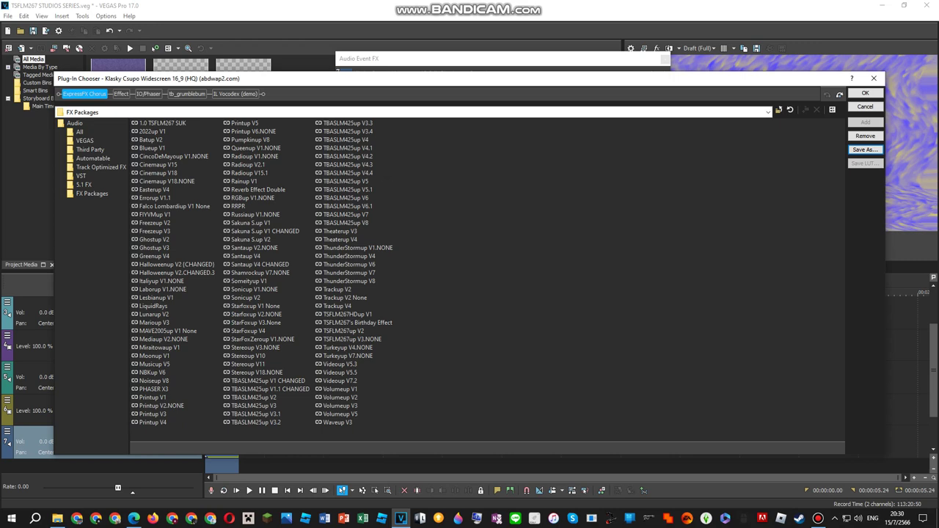
pyautogui.press('Escape')
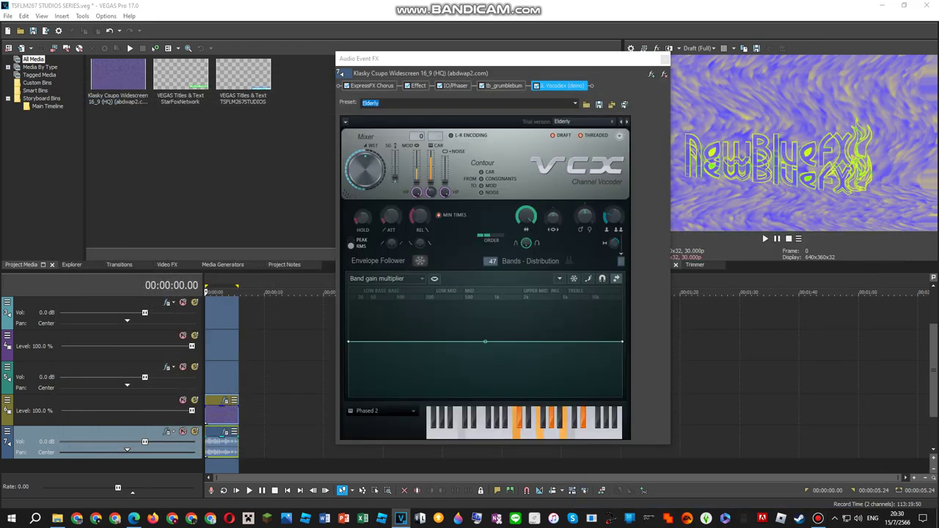
pyautogui.click(665, 59)
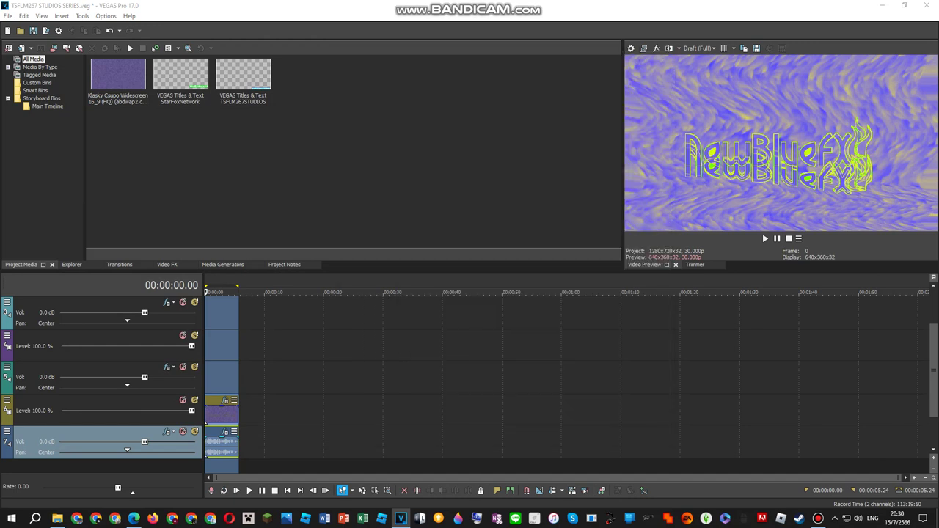
pyautogui.click(818, 518)
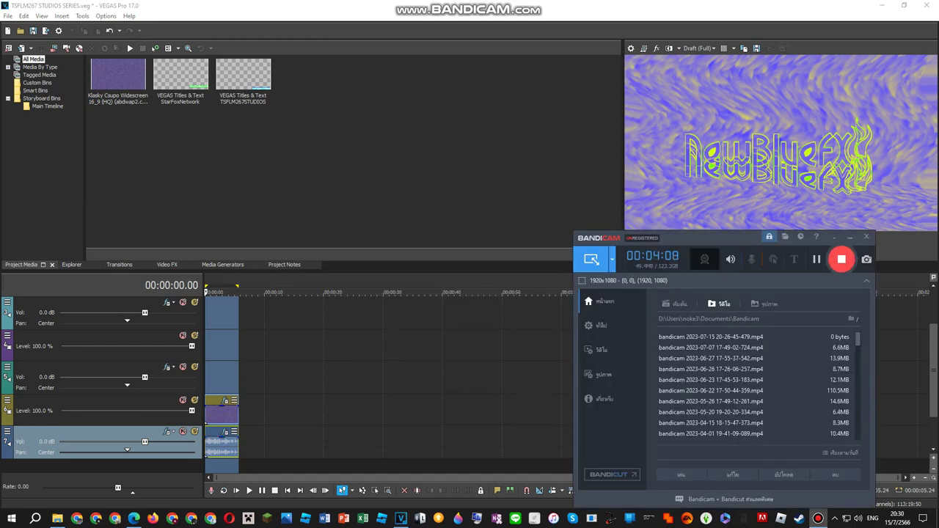